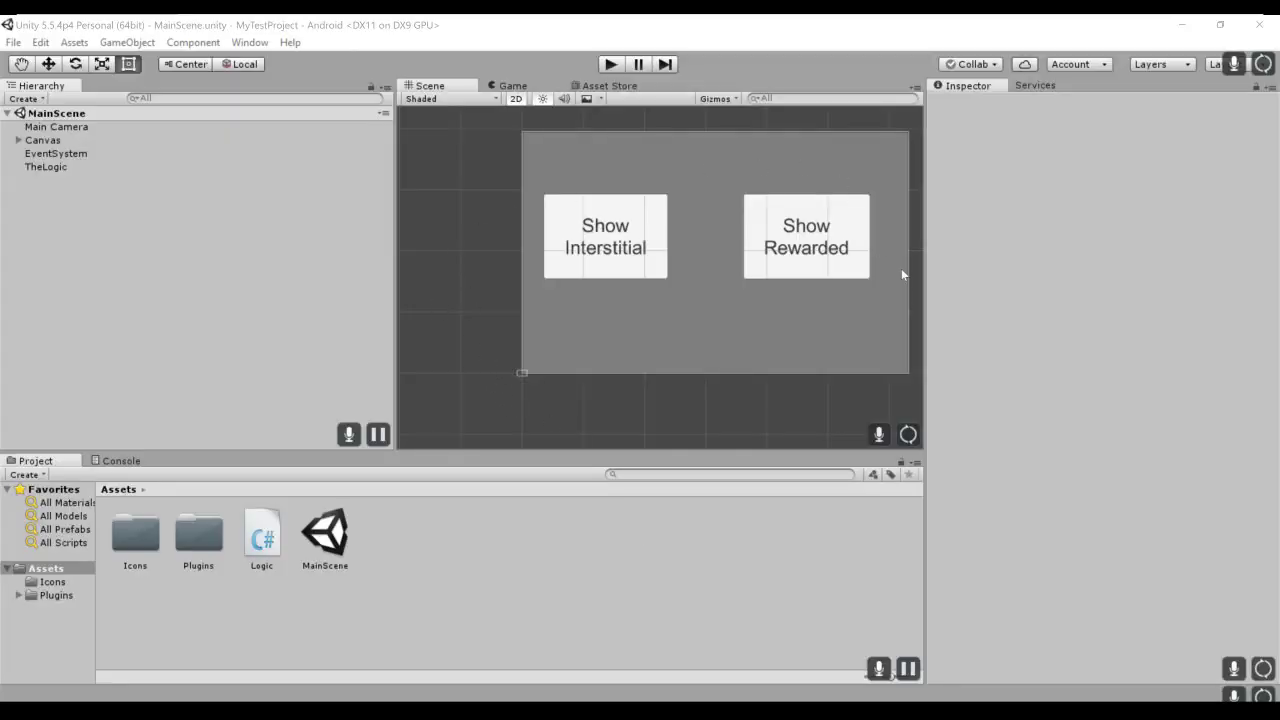
# Inspect the Show_Interstitial and Show_Rewarded buttons in the Unity scene
pyautogui.click(610, 268)
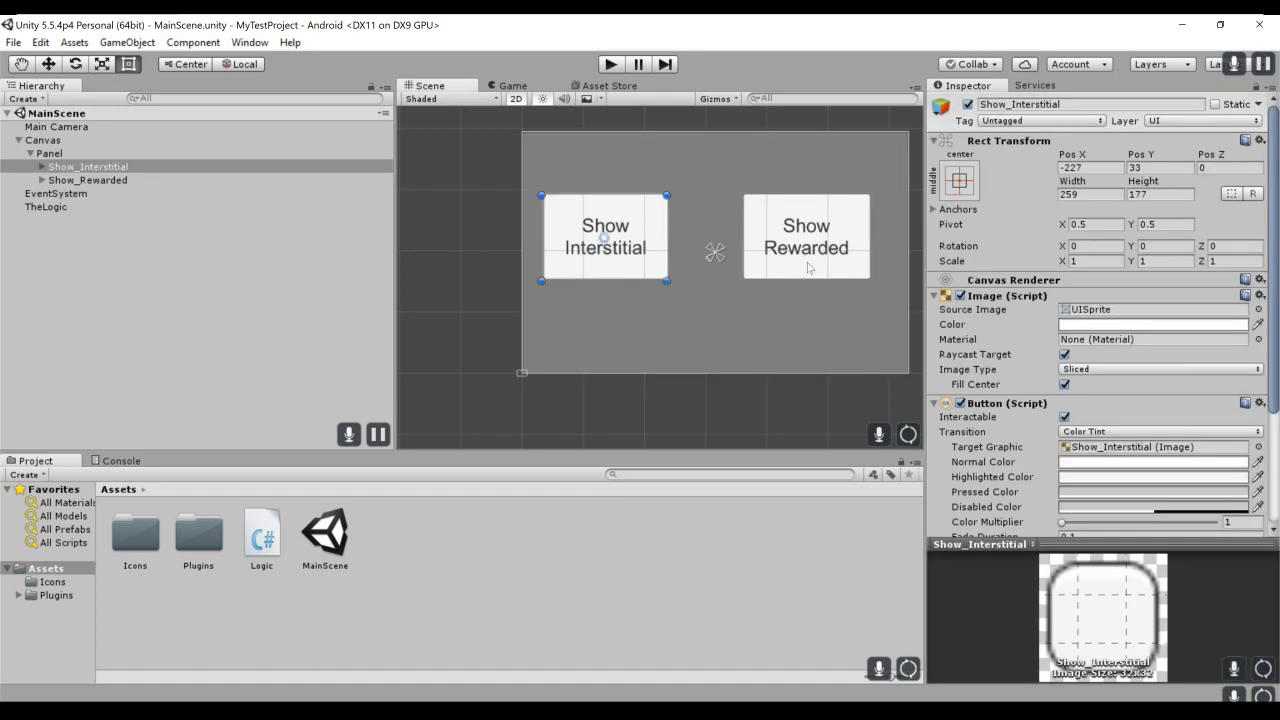
pyautogui.click(807, 264)
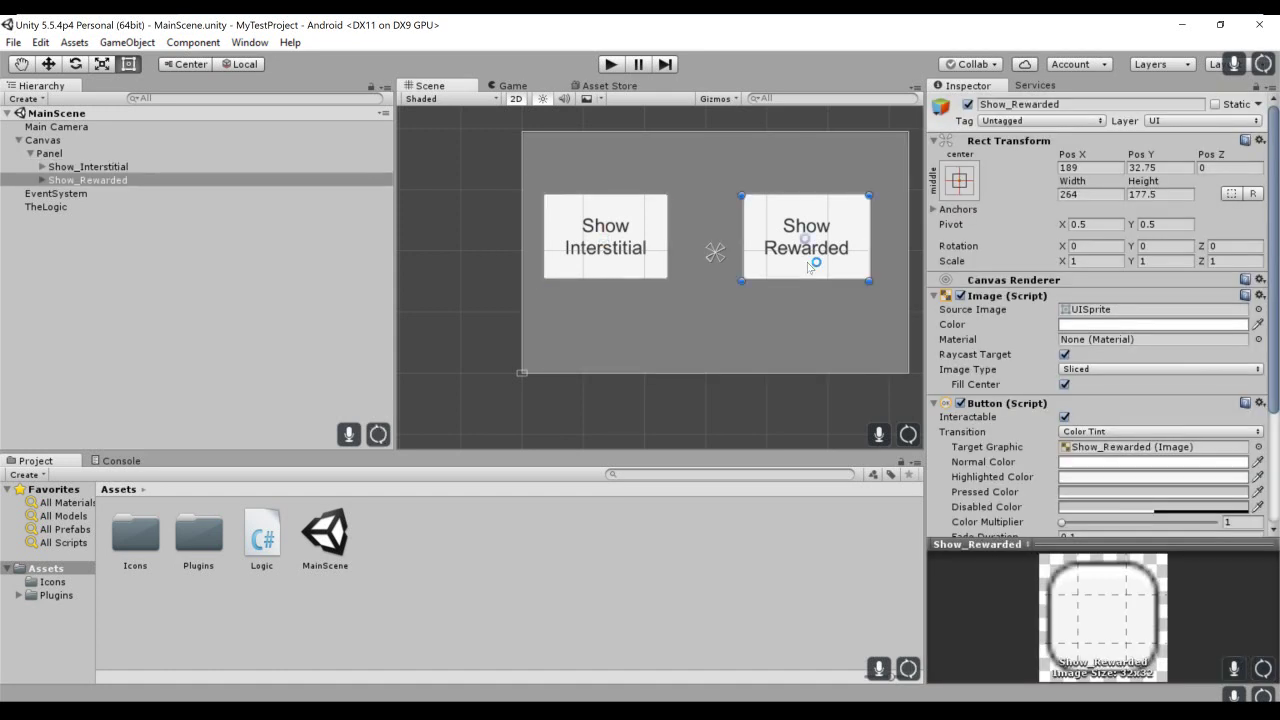
pyautogui.click(644, 229)
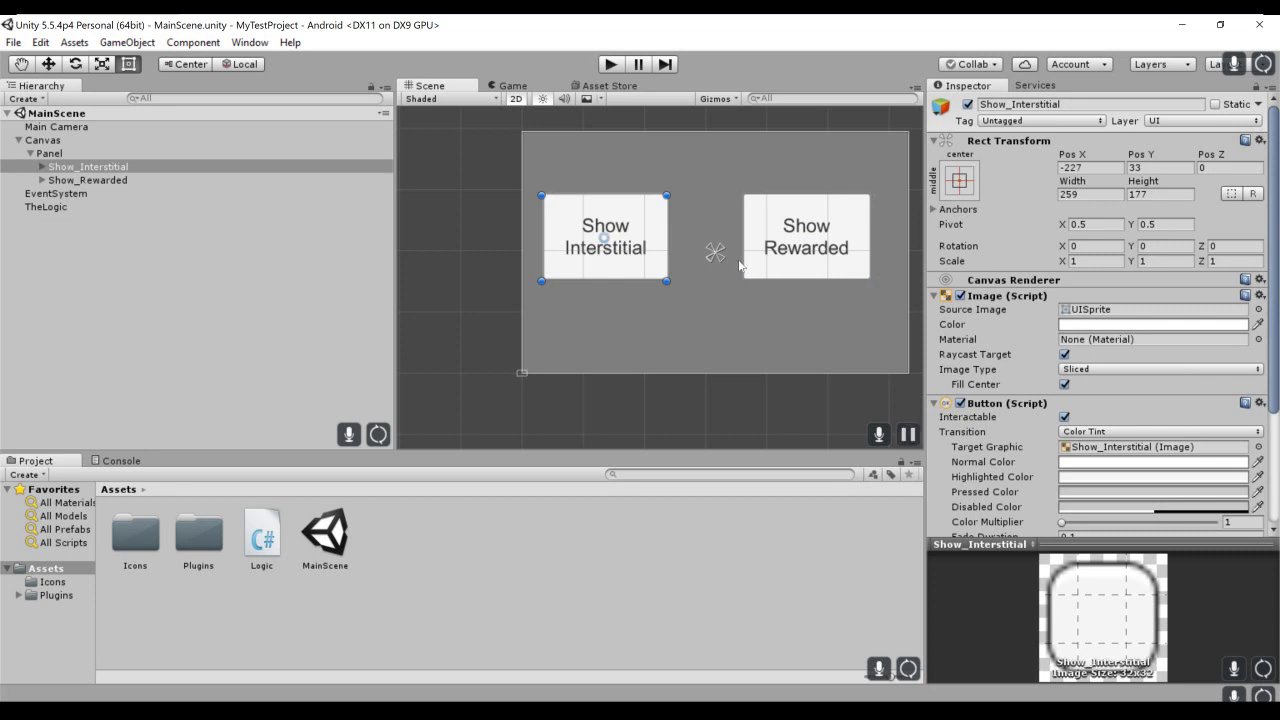
pyautogui.click(800, 268)
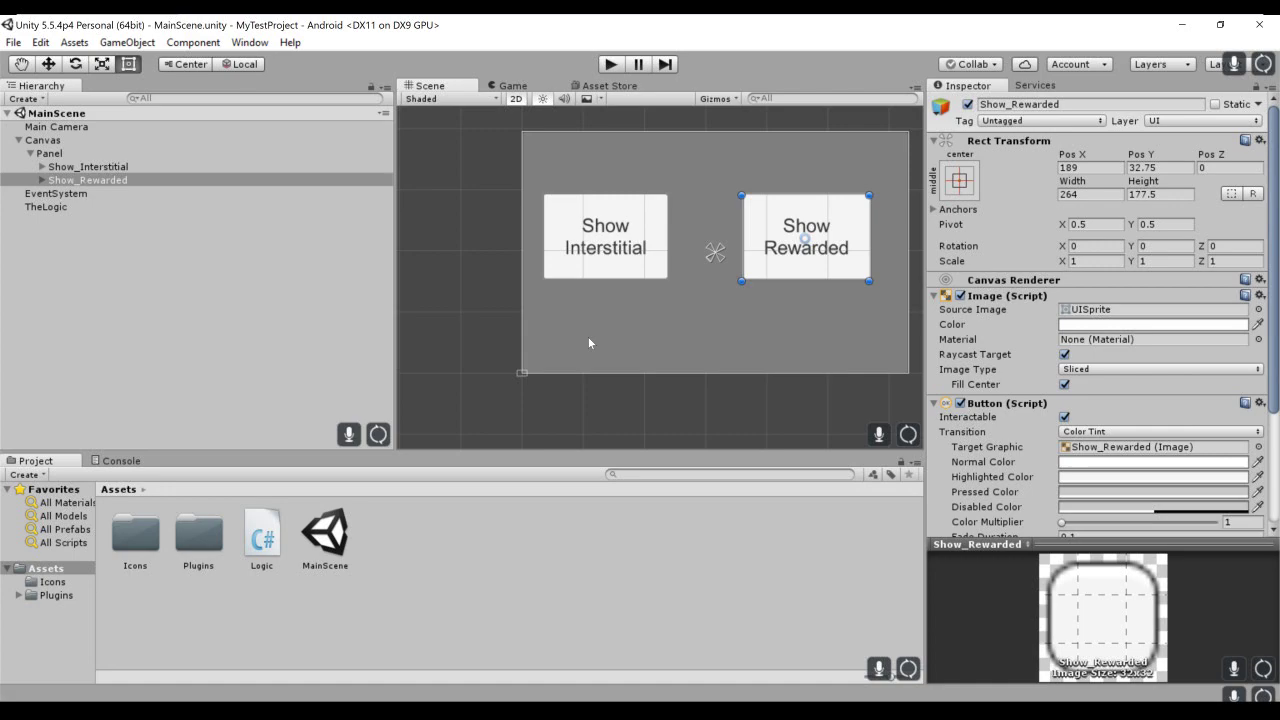
pyautogui.click(637, 276)
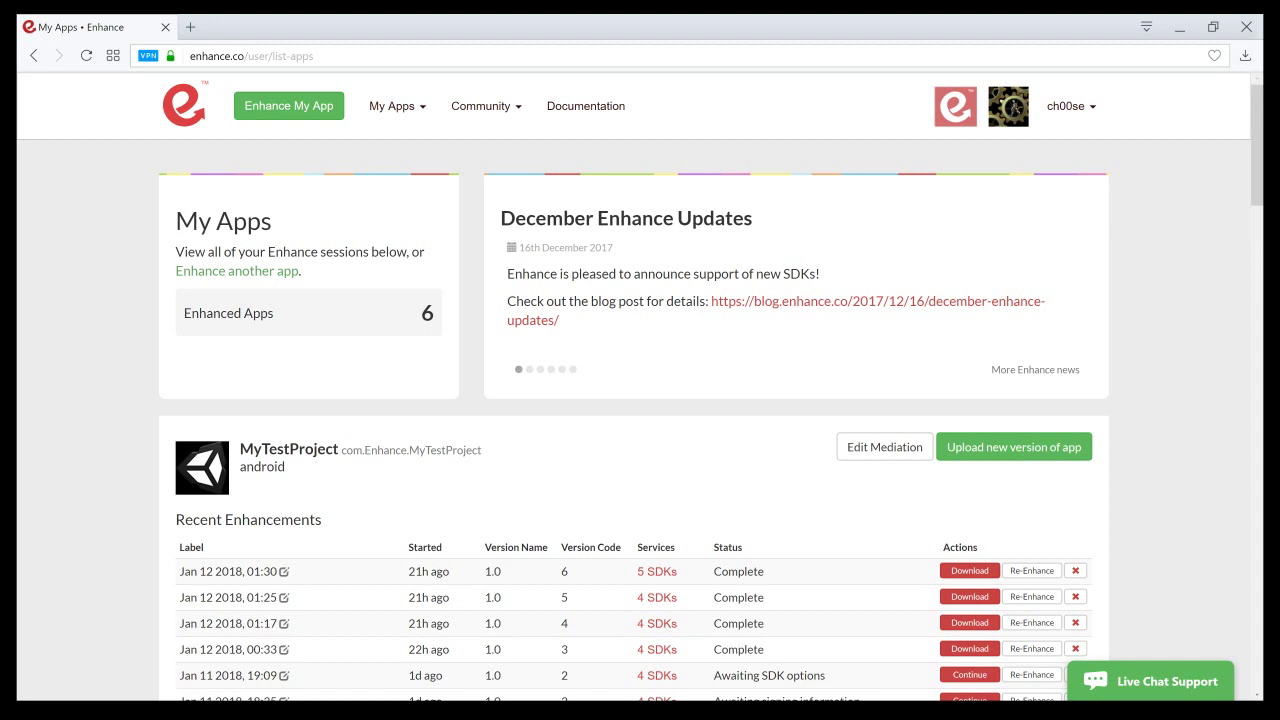
# Start a new enhancement in Enhance with Interstitial Ads and Rewarded Videos selected
pyautogui.click(285, 107)
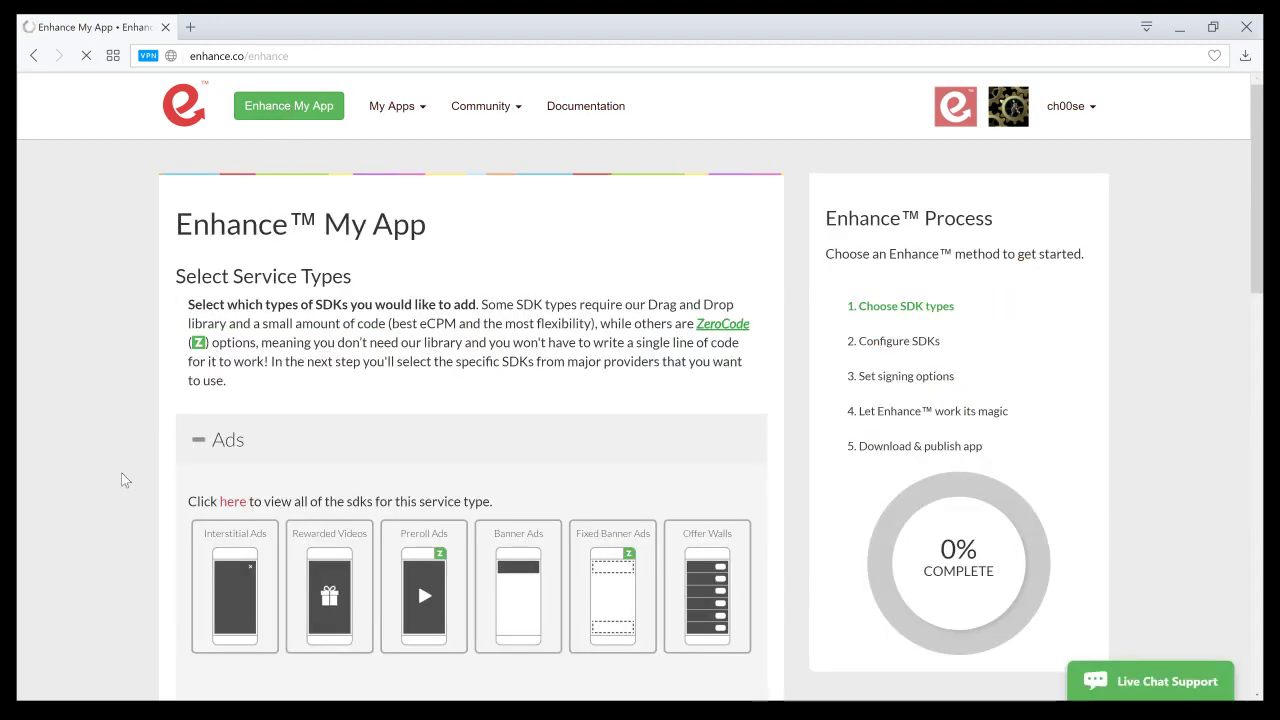
pyautogui.scroll(-3, 640, 345)
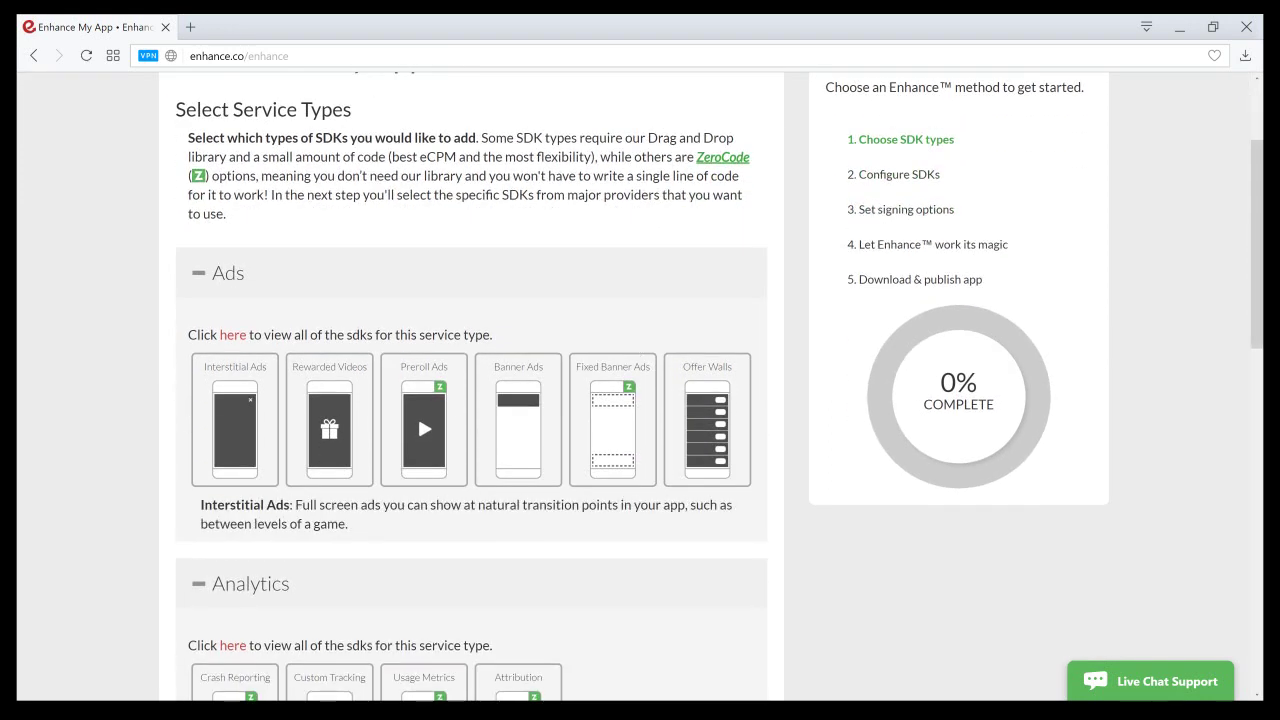
pyautogui.click(233, 410)
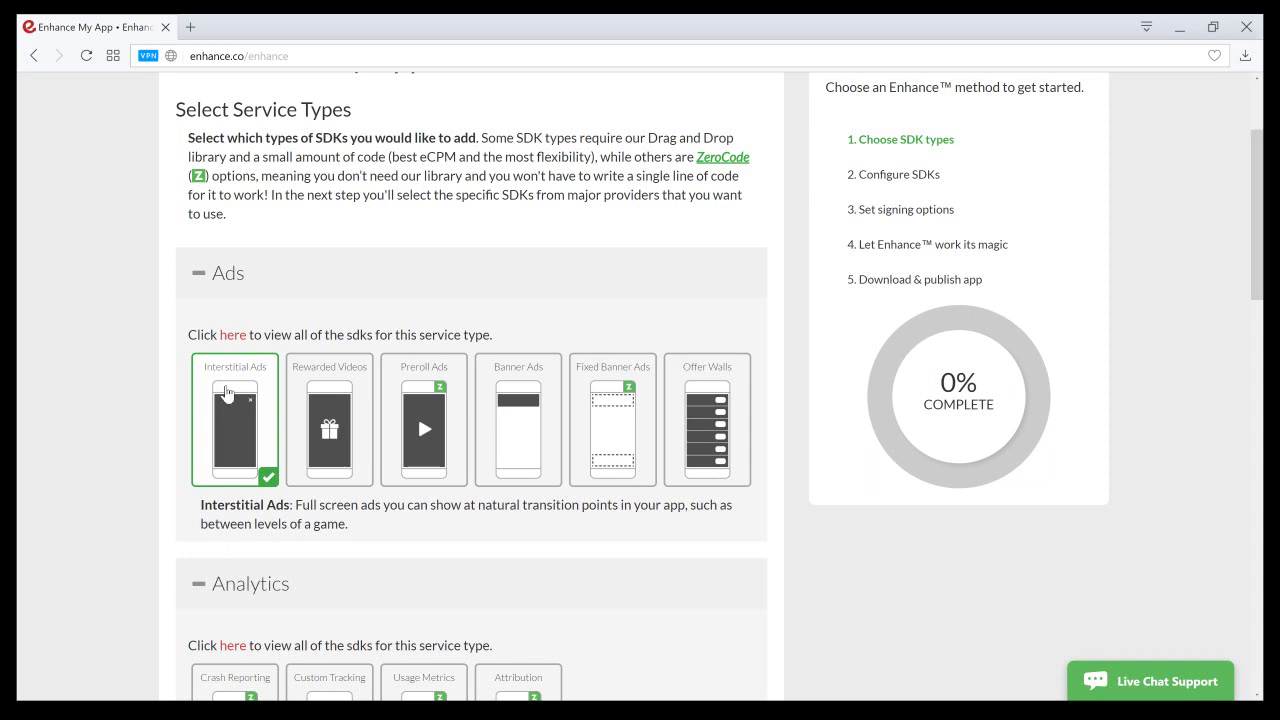
pyautogui.click(343, 410)
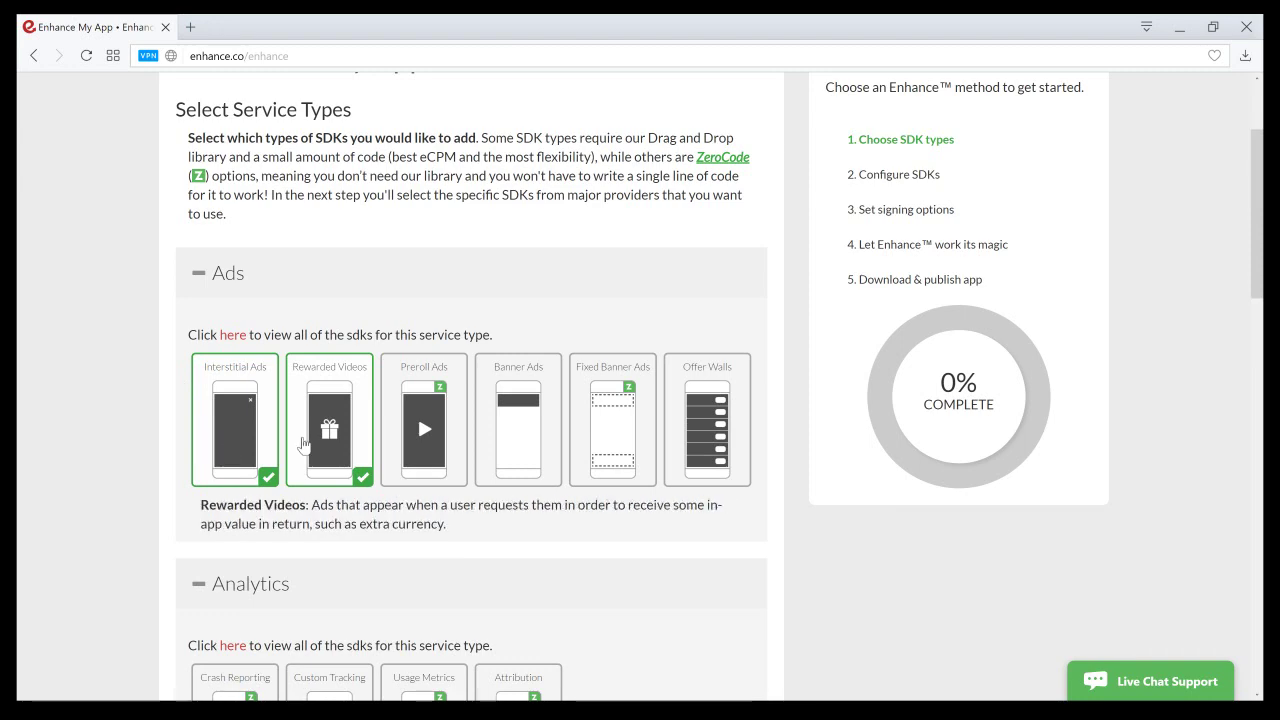
# Choose Unity as the development platform
pyautogui.scroll(-3, 143, 525)
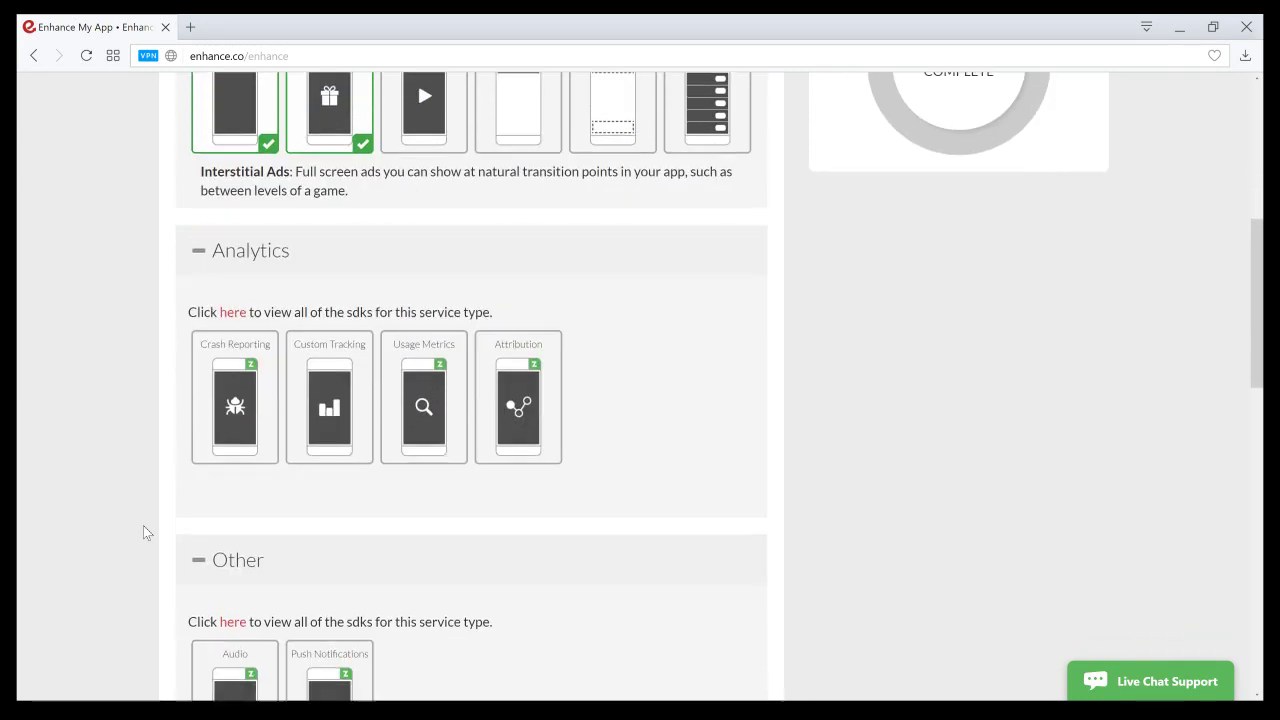
pyautogui.scroll(-1, 147, 503)
pyautogui.scroll(-3, 147, 503)
pyautogui.scroll(-3, 147, 503)
pyautogui.scroll(-1, 147, 503)
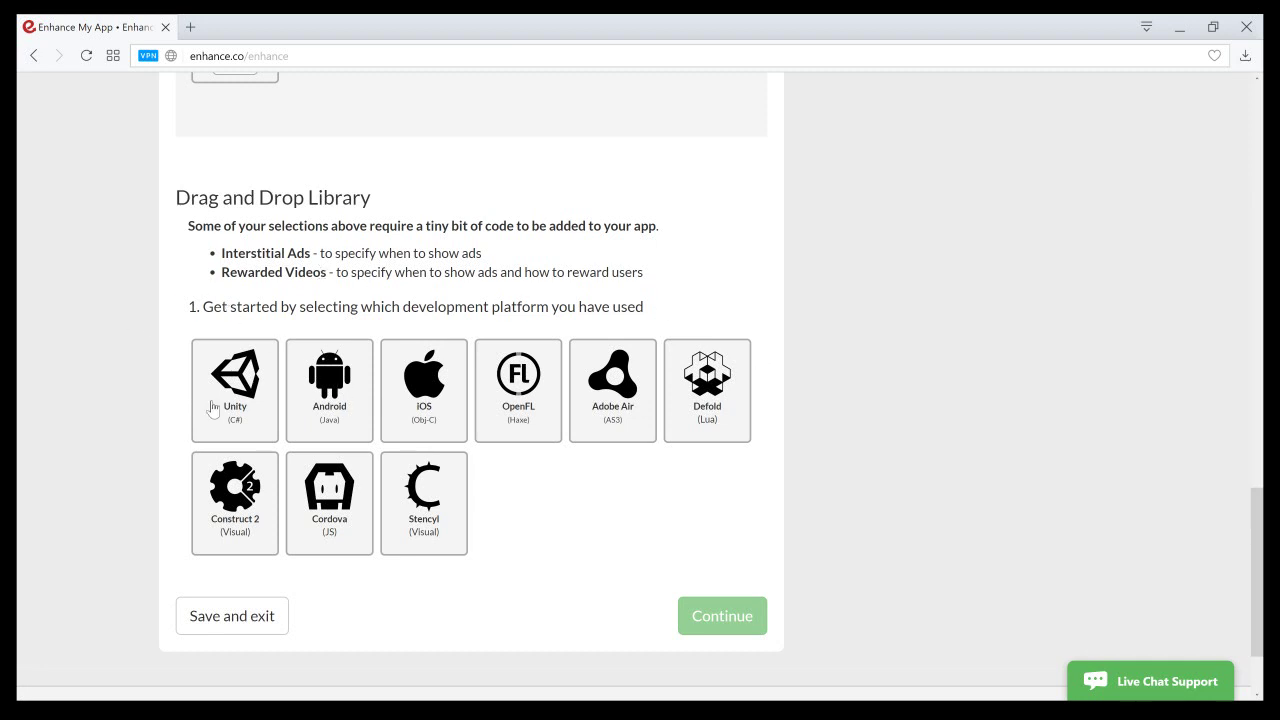
pyautogui.click(244, 398)
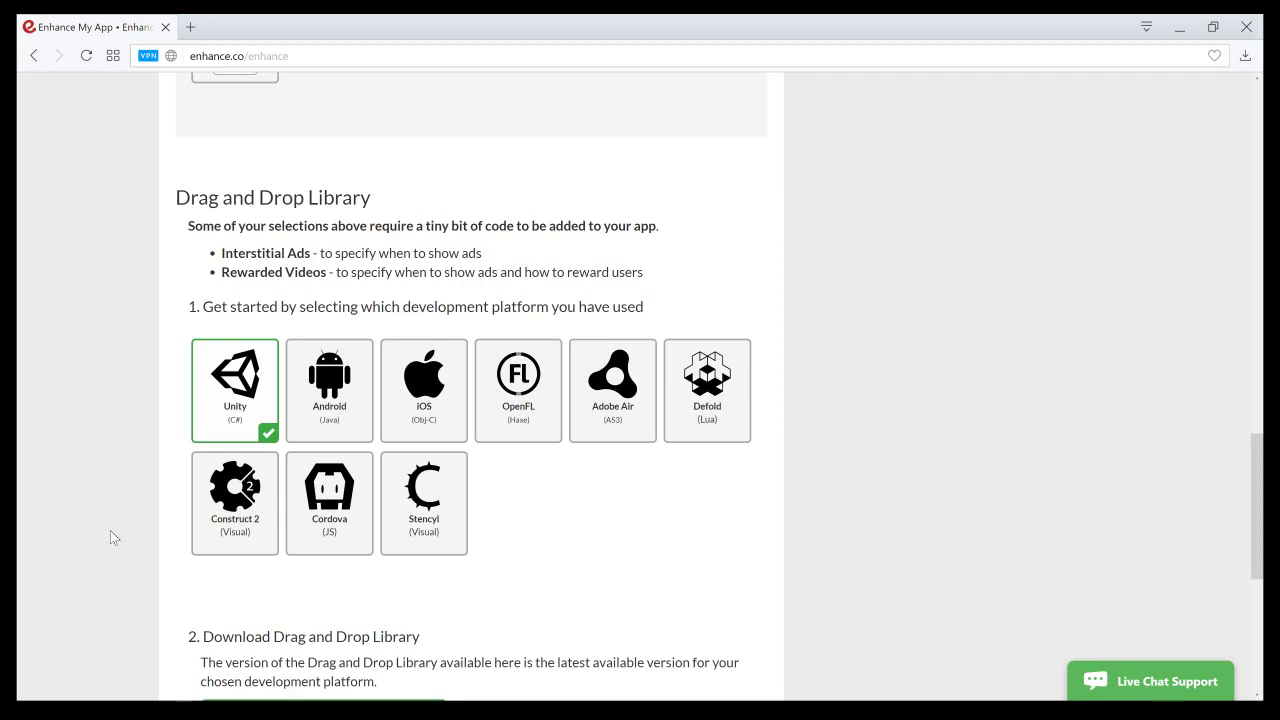
pyautogui.scroll(-3, 131, 565)
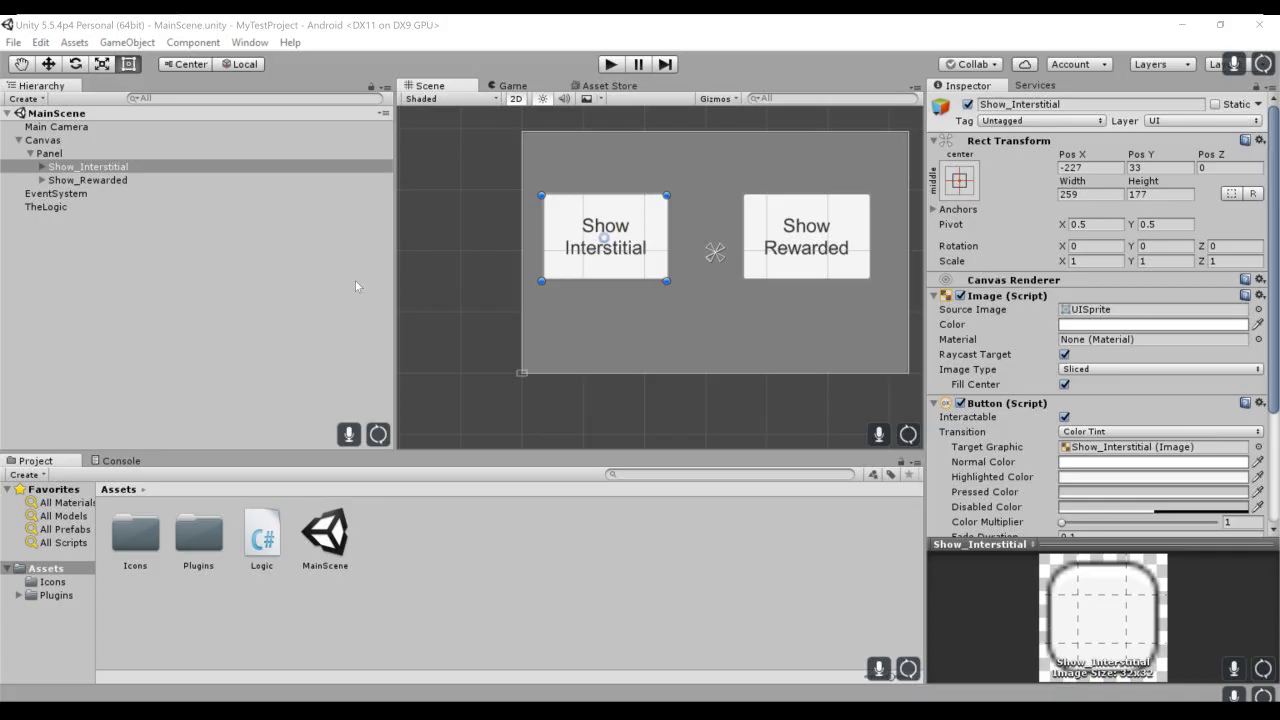
pyautogui.click(79, 45)
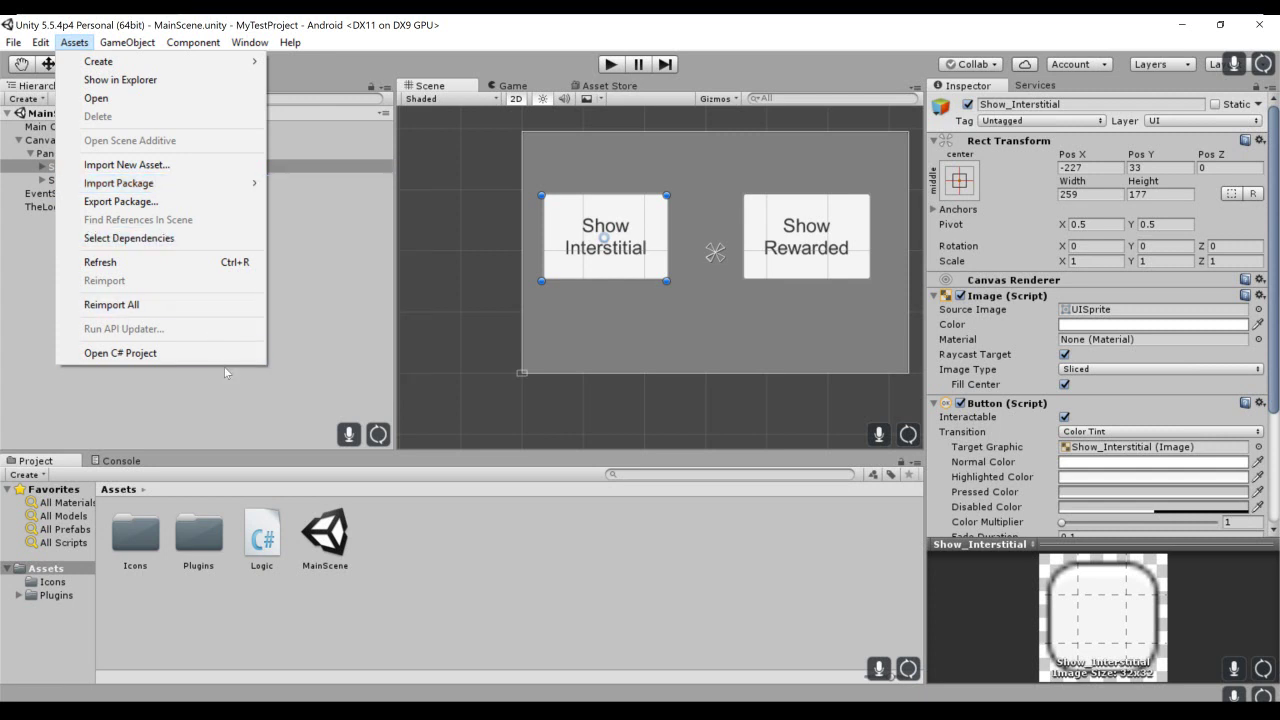
pyautogui.click(161, 587)
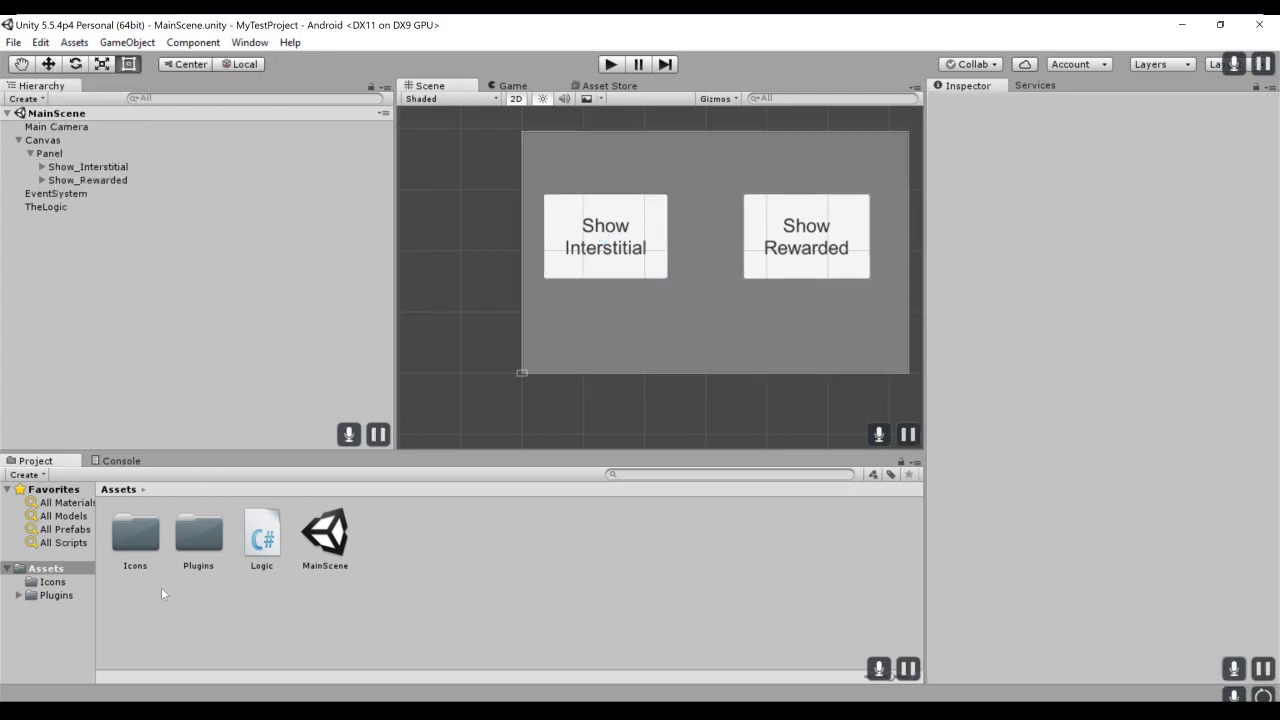
pyautogui.click(135, 535)
pyautogui.click(215, 535)
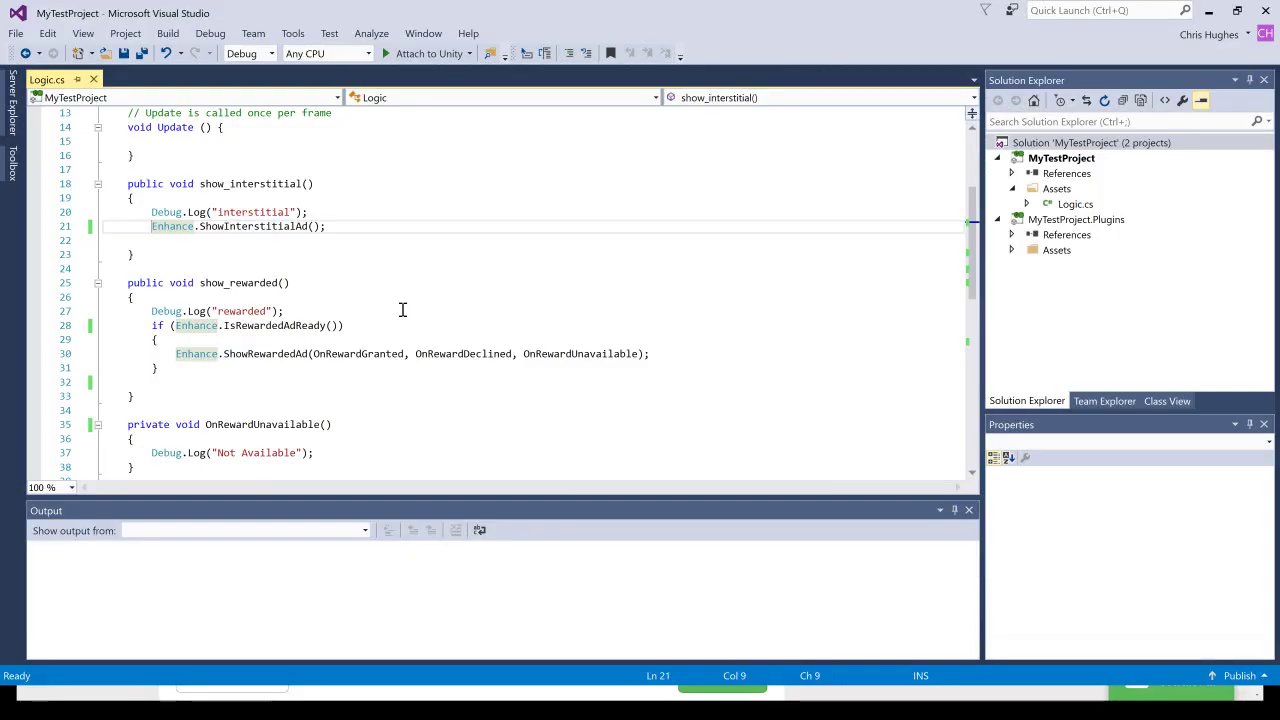
# Review the Enhance.ShowInterstitialAd and ShowRewardedAd calls in Logic.cs, then return to Unity
pyautogui.scroll(2, 400, 309)
pyautogui.scroll(1, 400, 309)
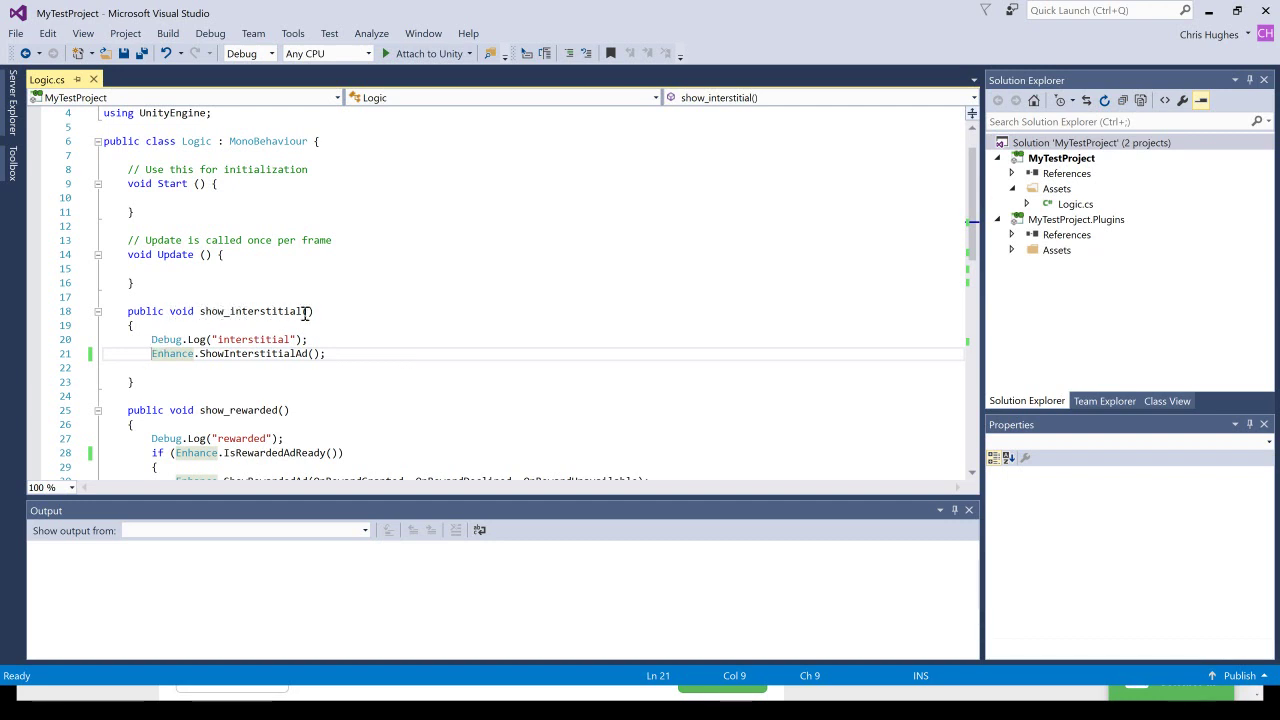
pyautogui.scroll(-1, 198, 325)
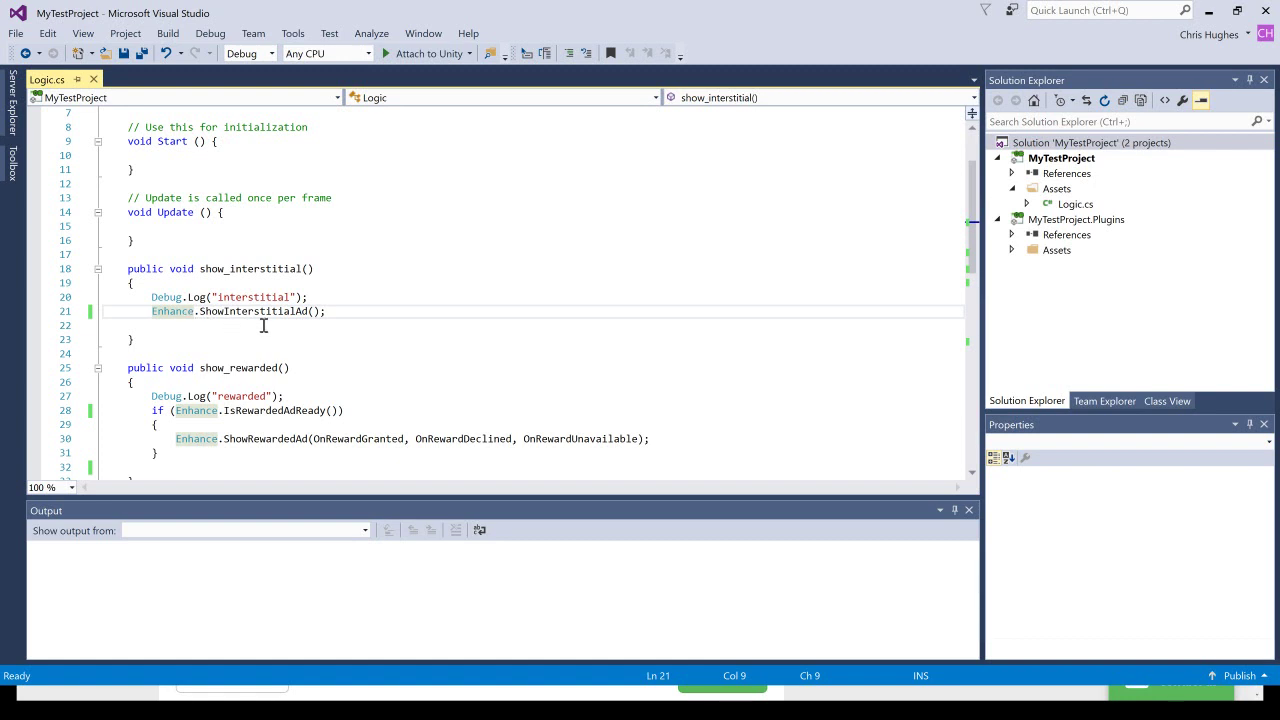
pyautogui.click(333, 316)
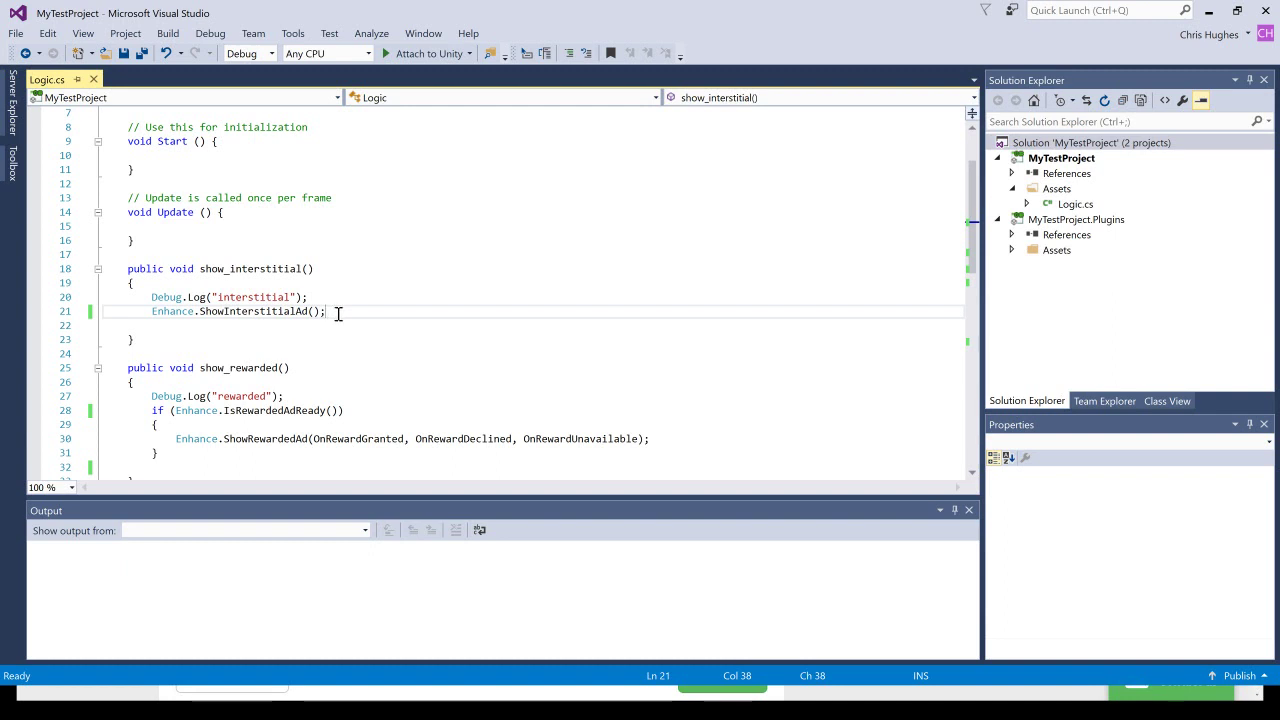
pyautogui.scroll(-1, 329, 313)
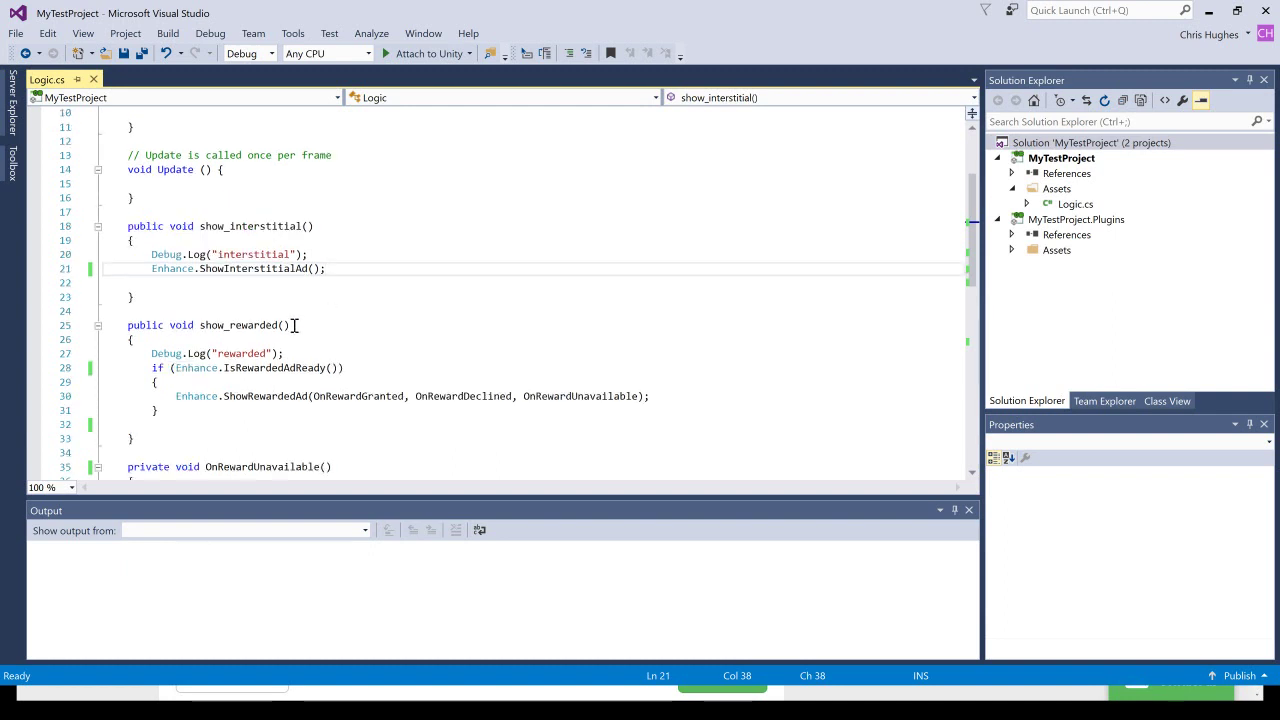
pyautogui.scroll(-1, 311, 324)
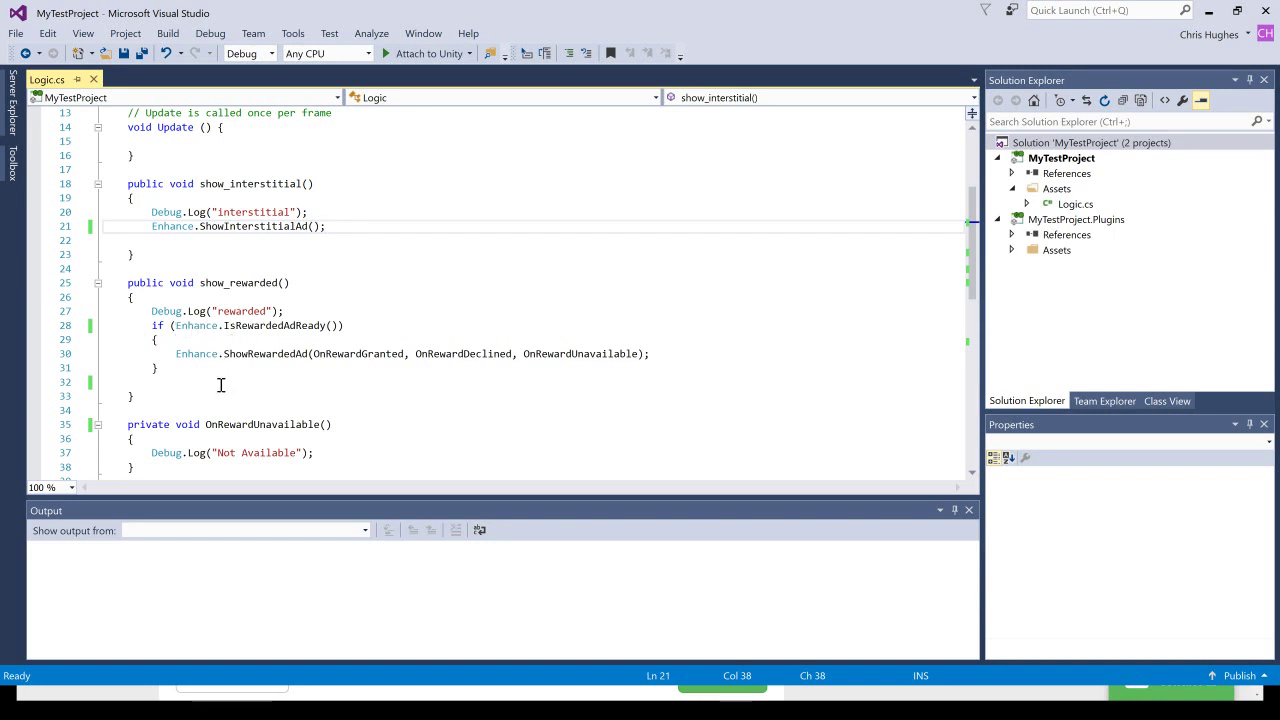
pyautogui.hotkey('alt', 'Tab')
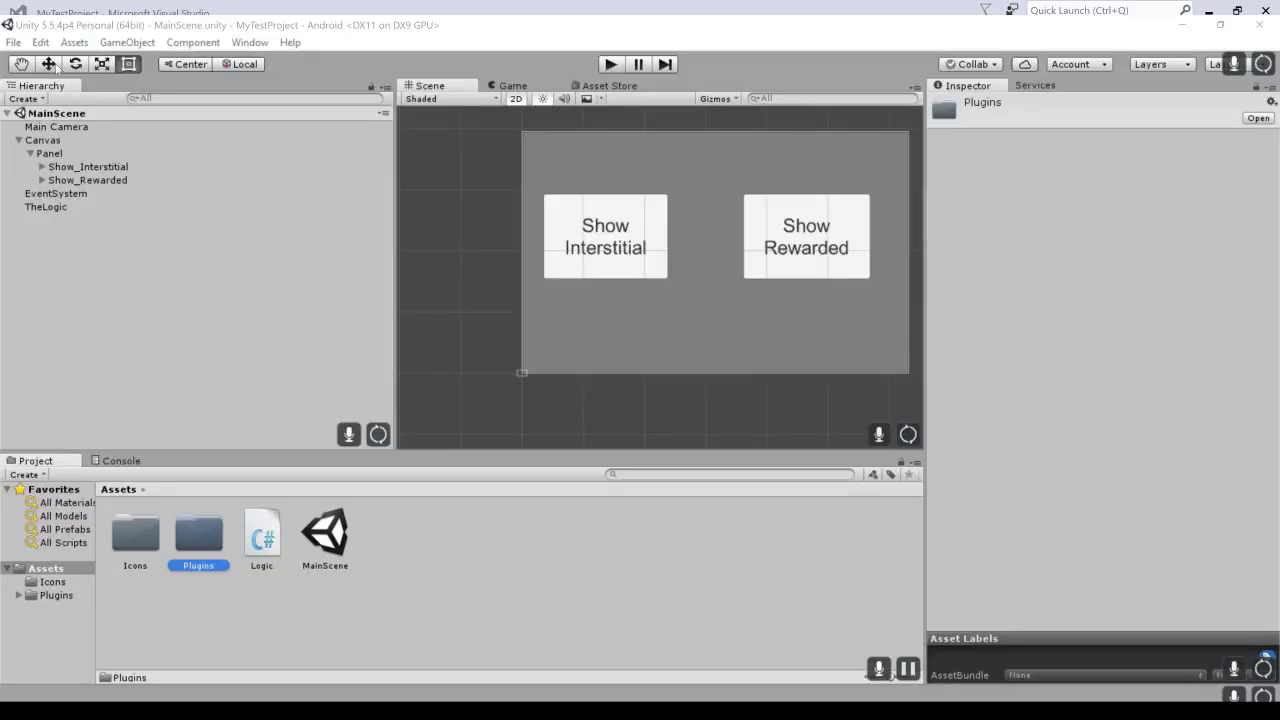
# Open Unity's File menu to reach Build Settings
pyautogui.click(13, 42)
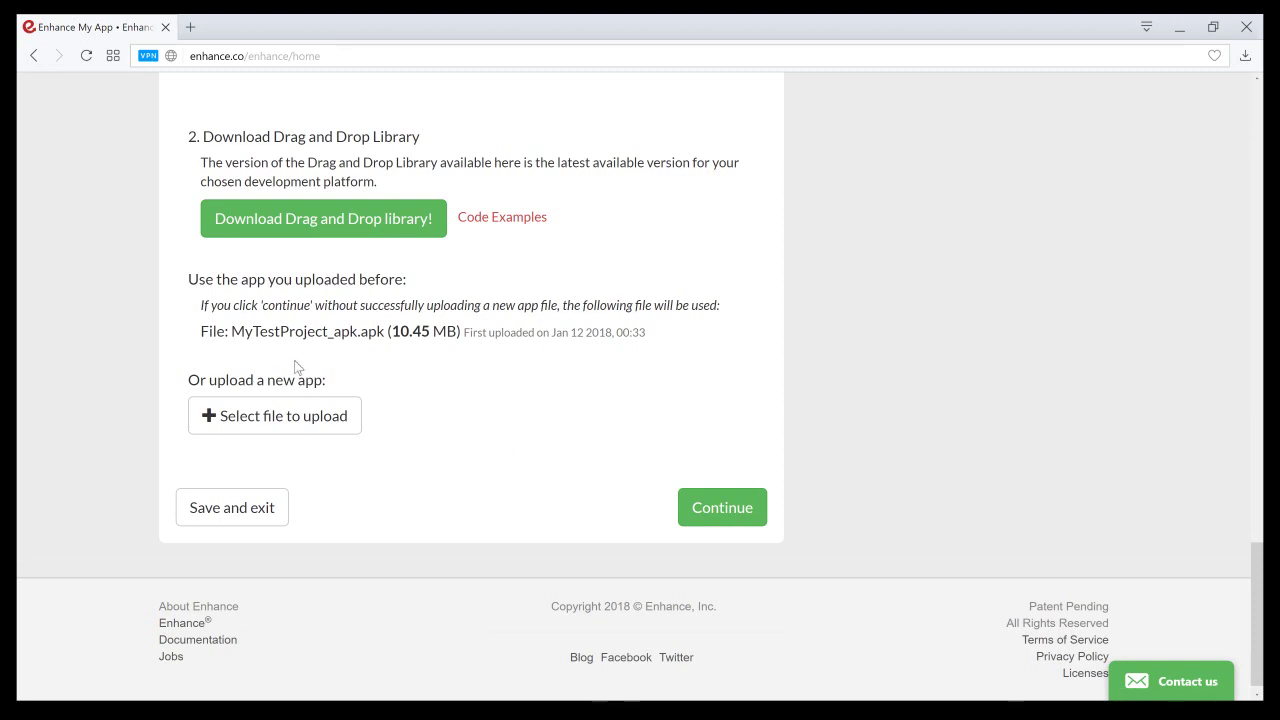
# Keep the already uploaded MyTestProject_apk.apk and continue to SDK Setup
pyautogui.click(280, 420)
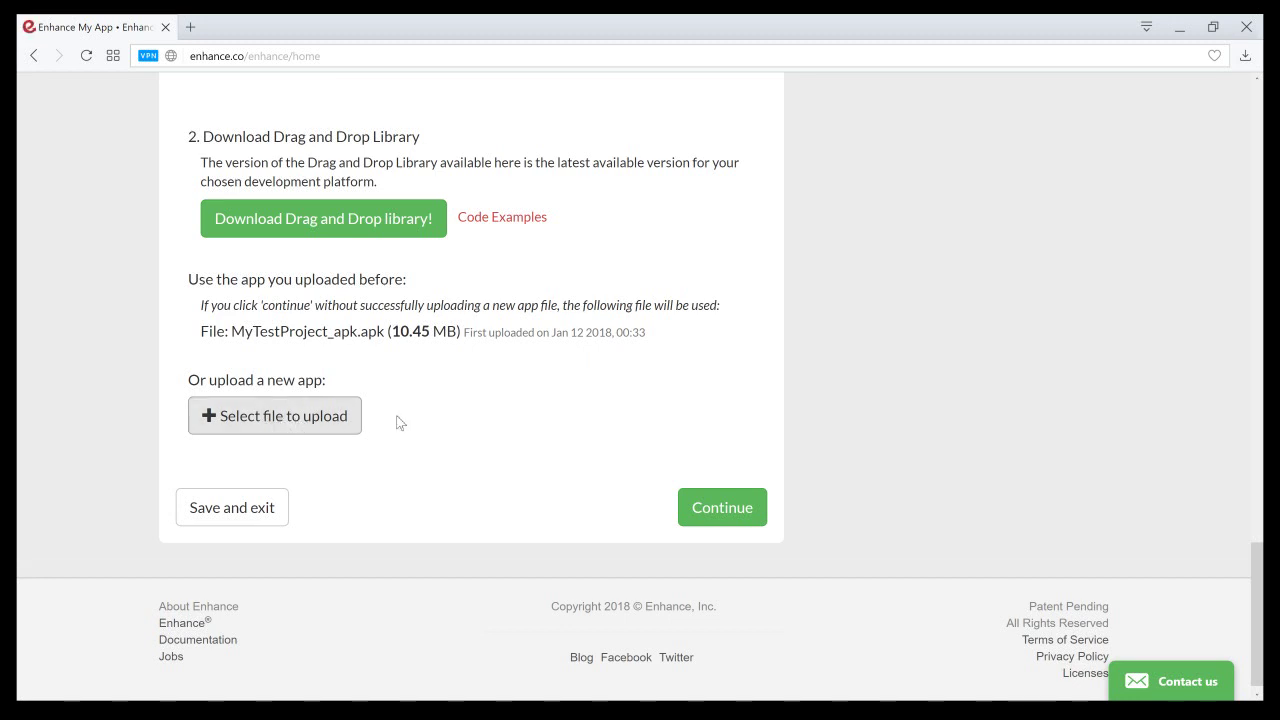
pyautogui.click(384, 372)
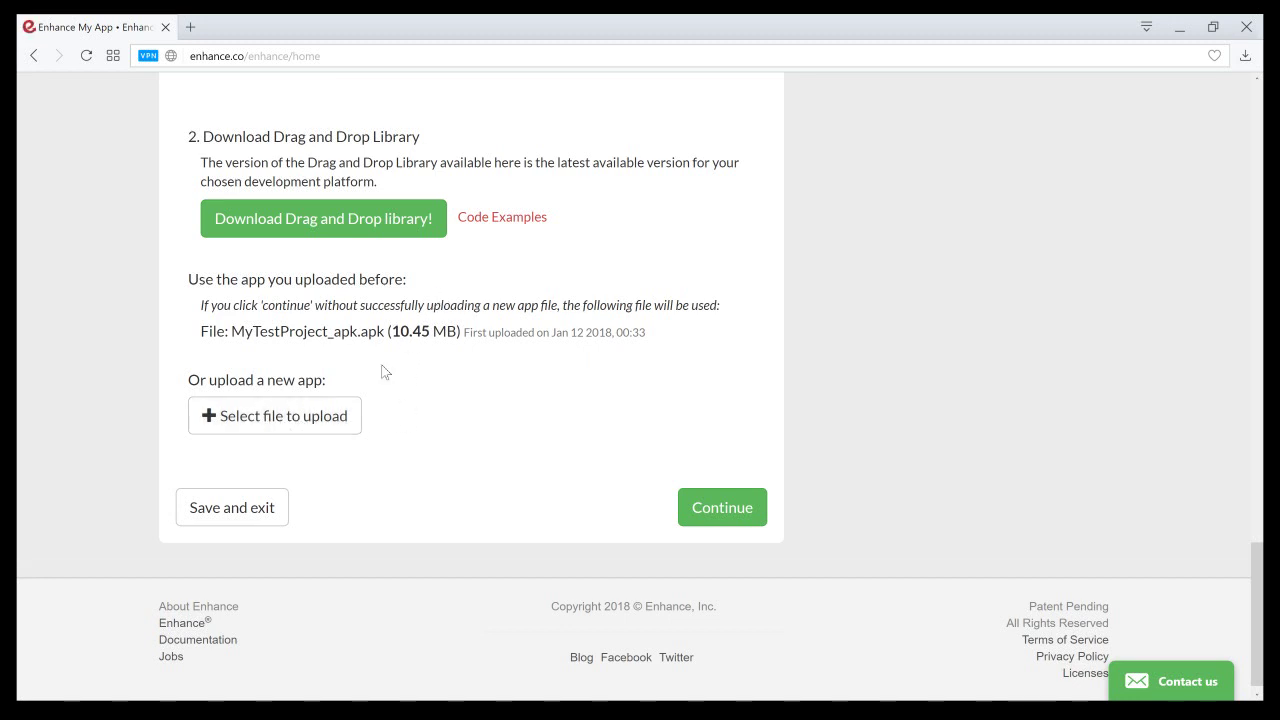
pyautogui.click(705, 503)
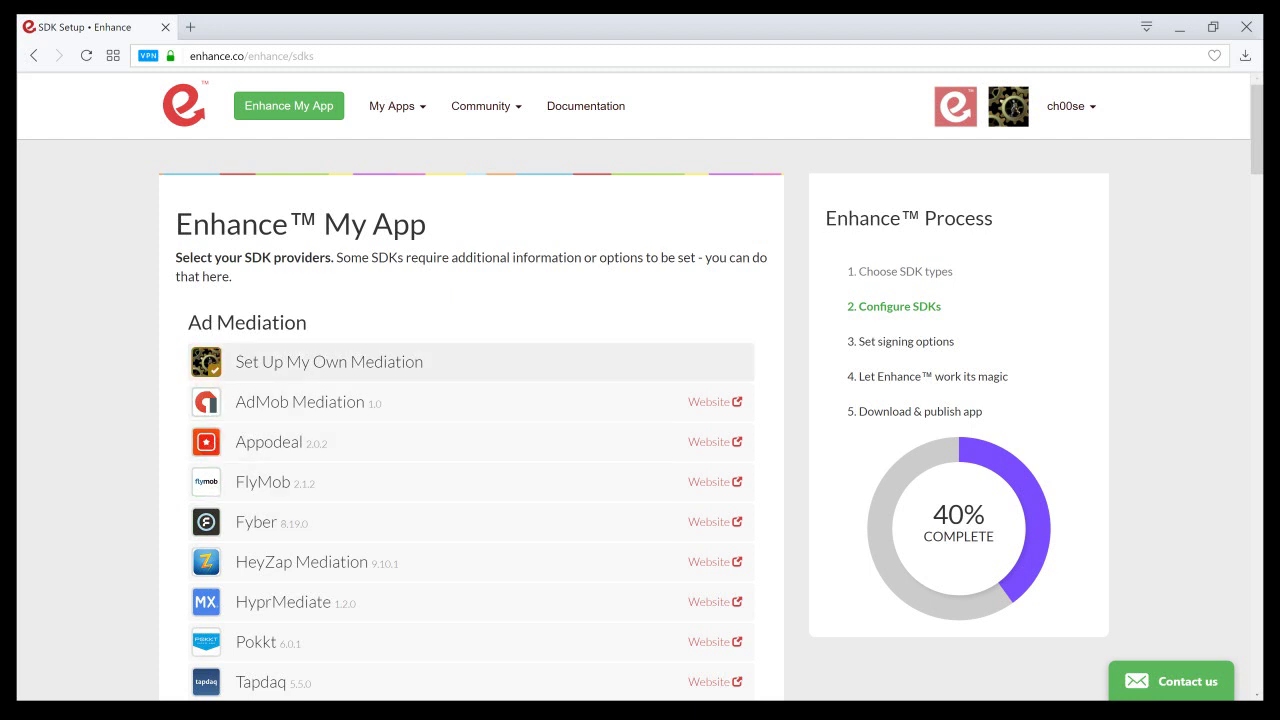
# Review the AdColony, AdMob, AppLovin and AppNext SDK IDs, then continue to signing
pyautogui.scroll(-3, 203, 289)
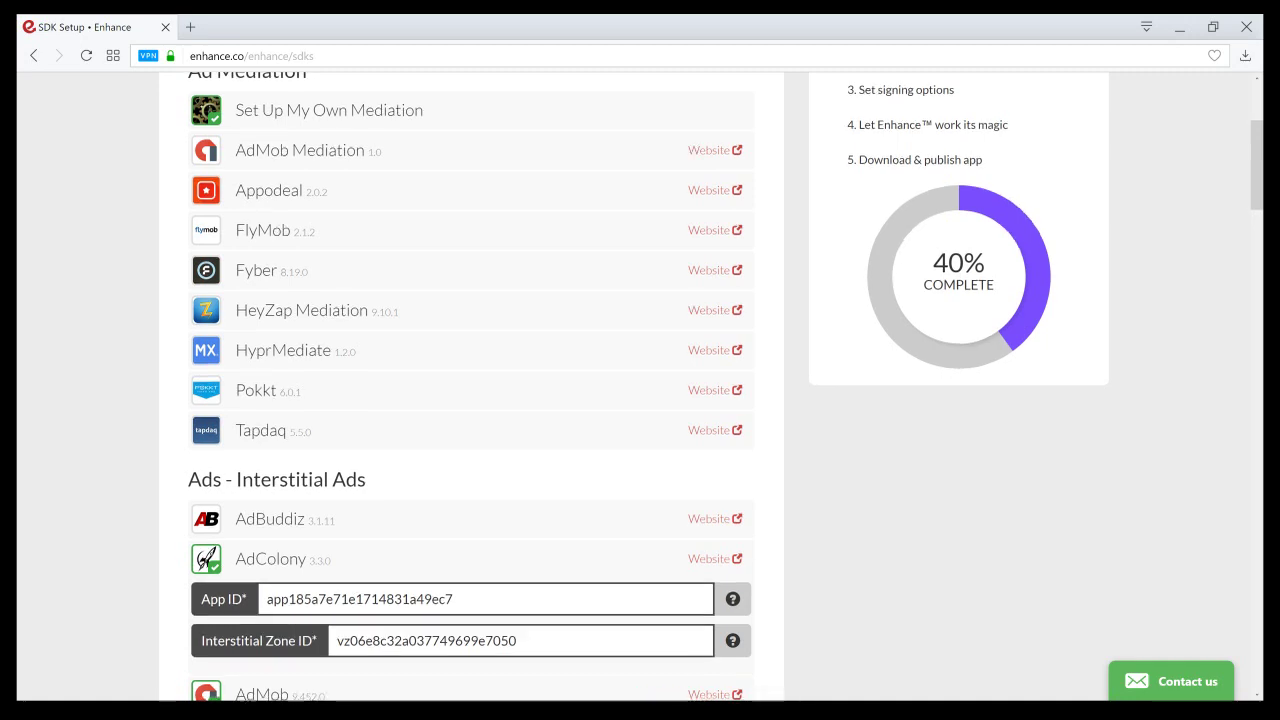
pyautogui.scroll(-2, 203, 289)
pyautogui.scroll(-4, 470, 390)
pyautogui.scroll(-2, 470, 390)
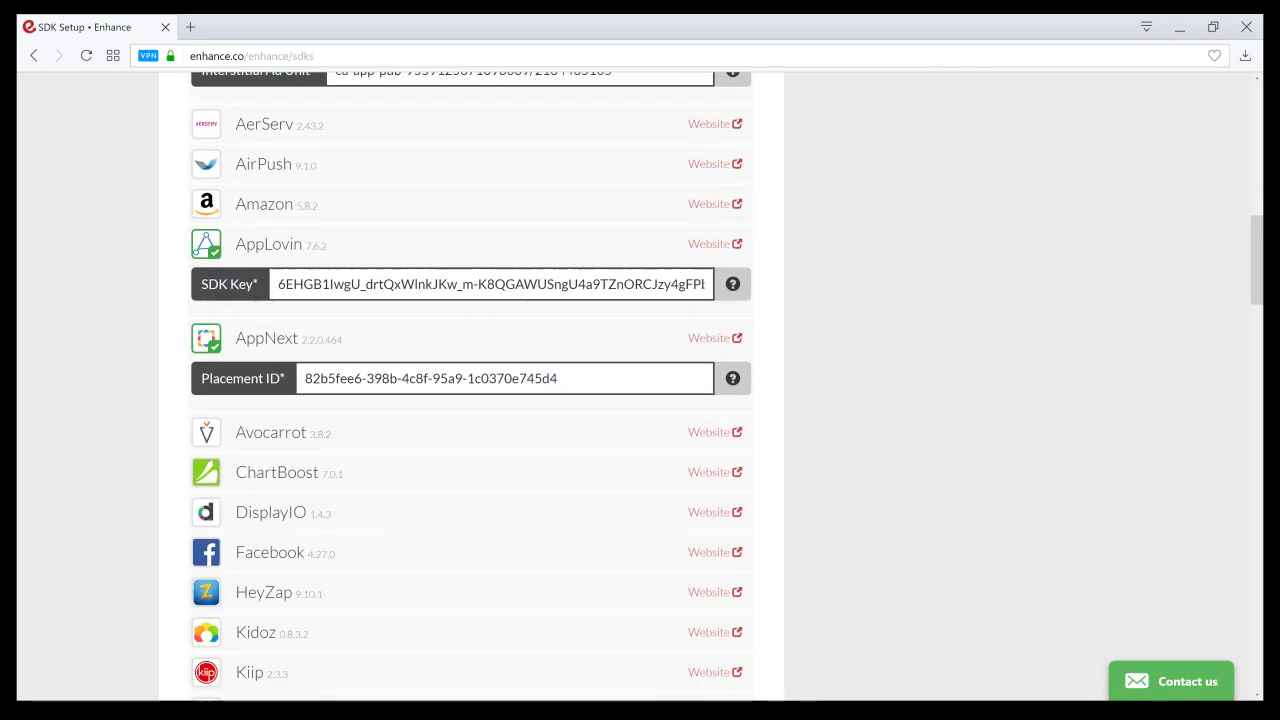
pyautogui.scroll(-4, 470, 390)
pyautogui.scroll(-6, 470, 390)
pyautogui.scroll(-4, 470, 390)
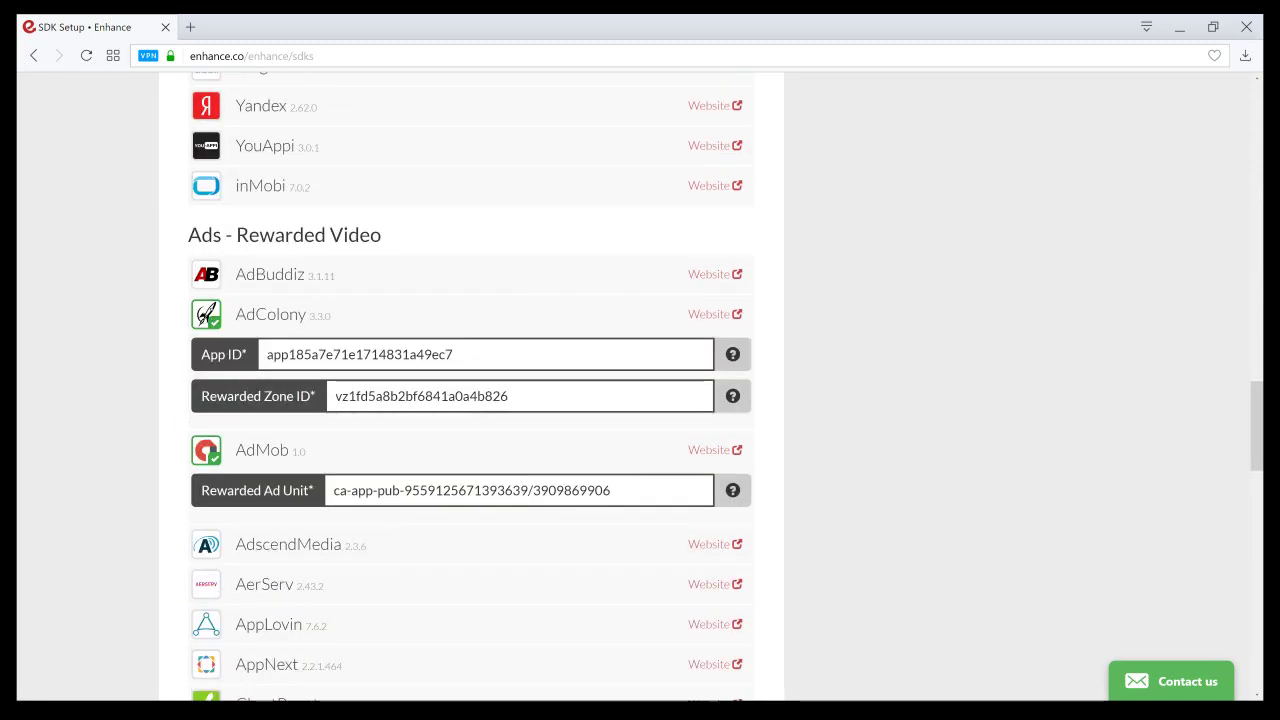
pyautogui.scroll(-4, 206, 576)
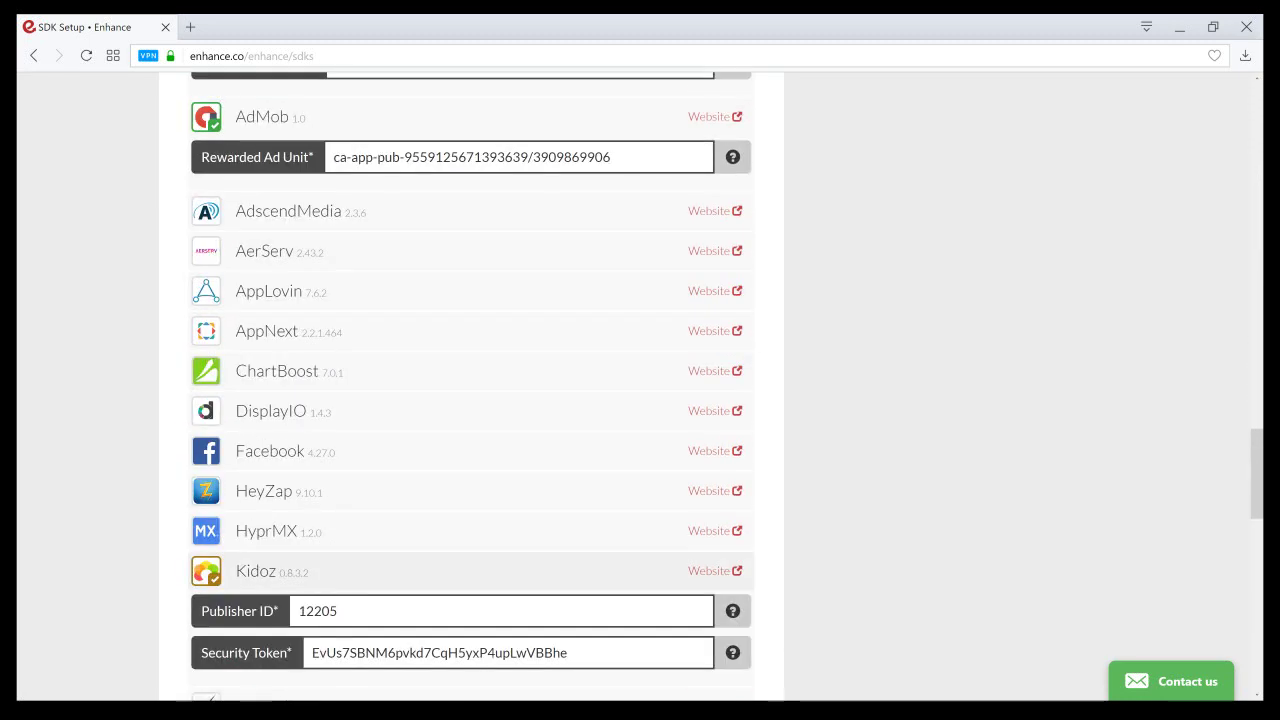
pyautogui.scroll(-3, 206, 576)
pyautogui.scroll(-3, 206, 576)
pyautogui.scroll(-5, 206, 576)
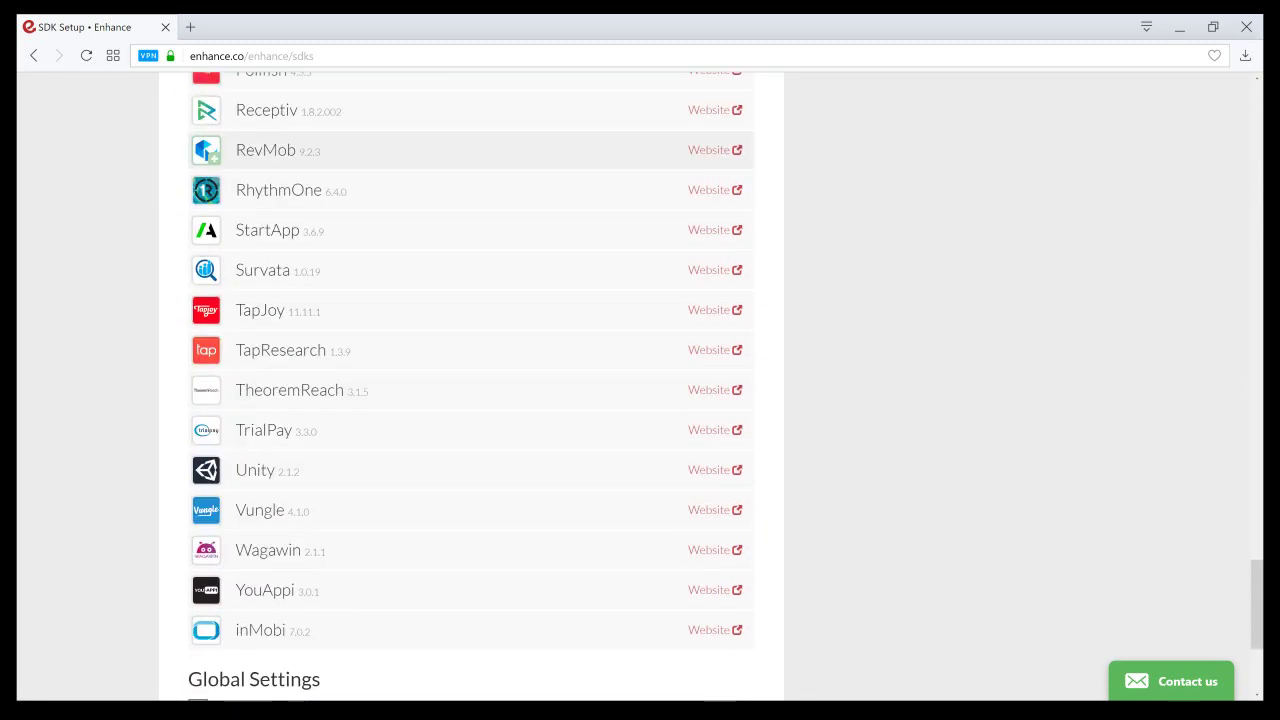
pyautogui.scroll(-3, 206, 576)
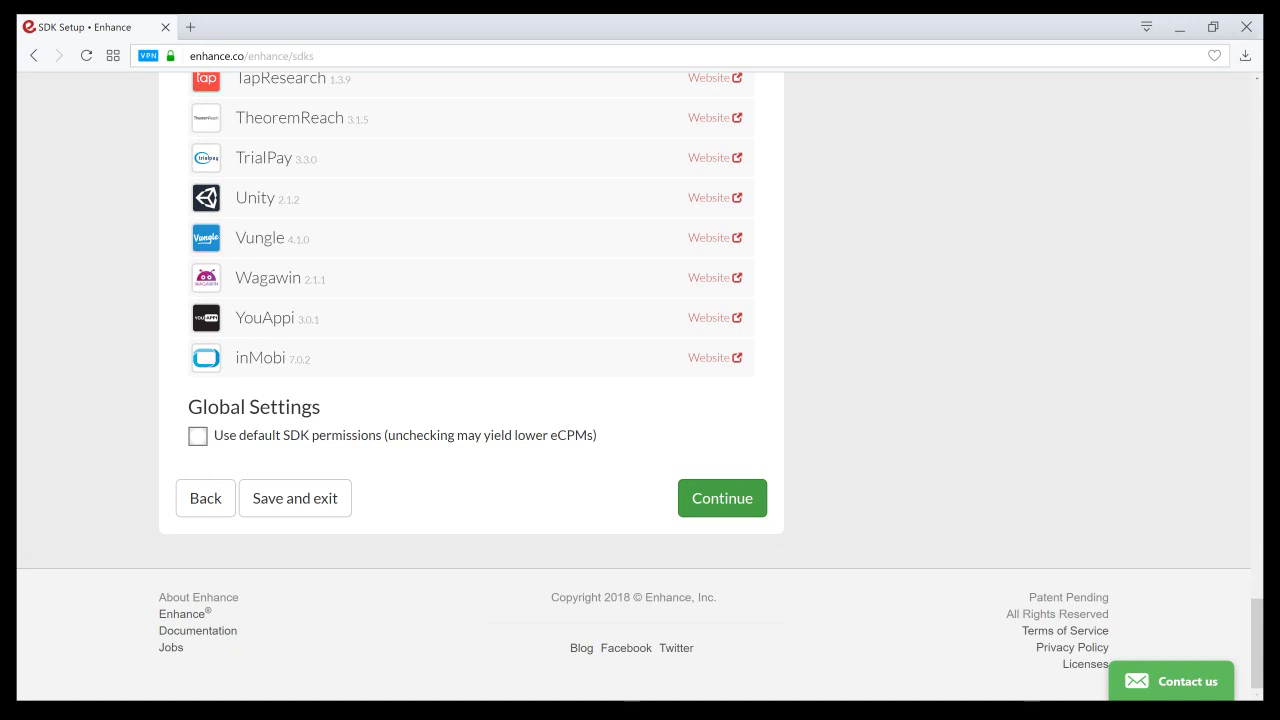
pyautogui.click(705, 500)
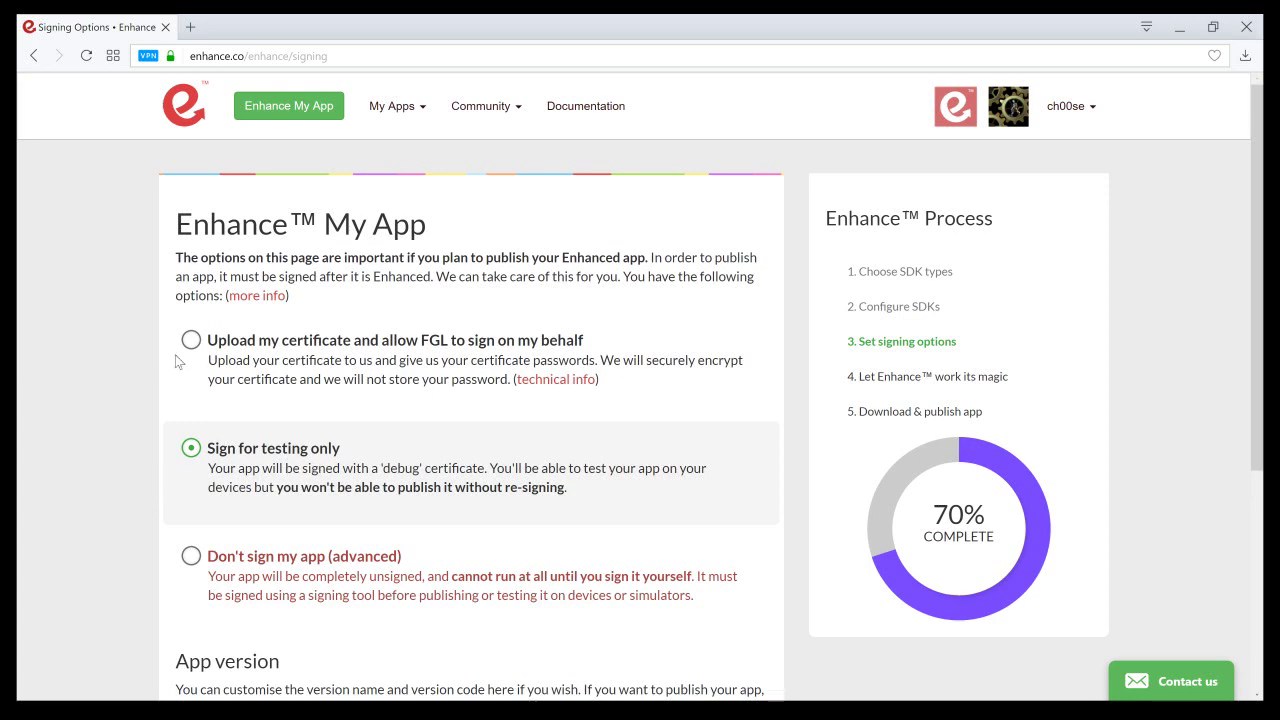
# Keep 'Sign for testing only' with version 1.0, code 4, and start the enhancement
pyautogui.scroll(-1, 160, 476)
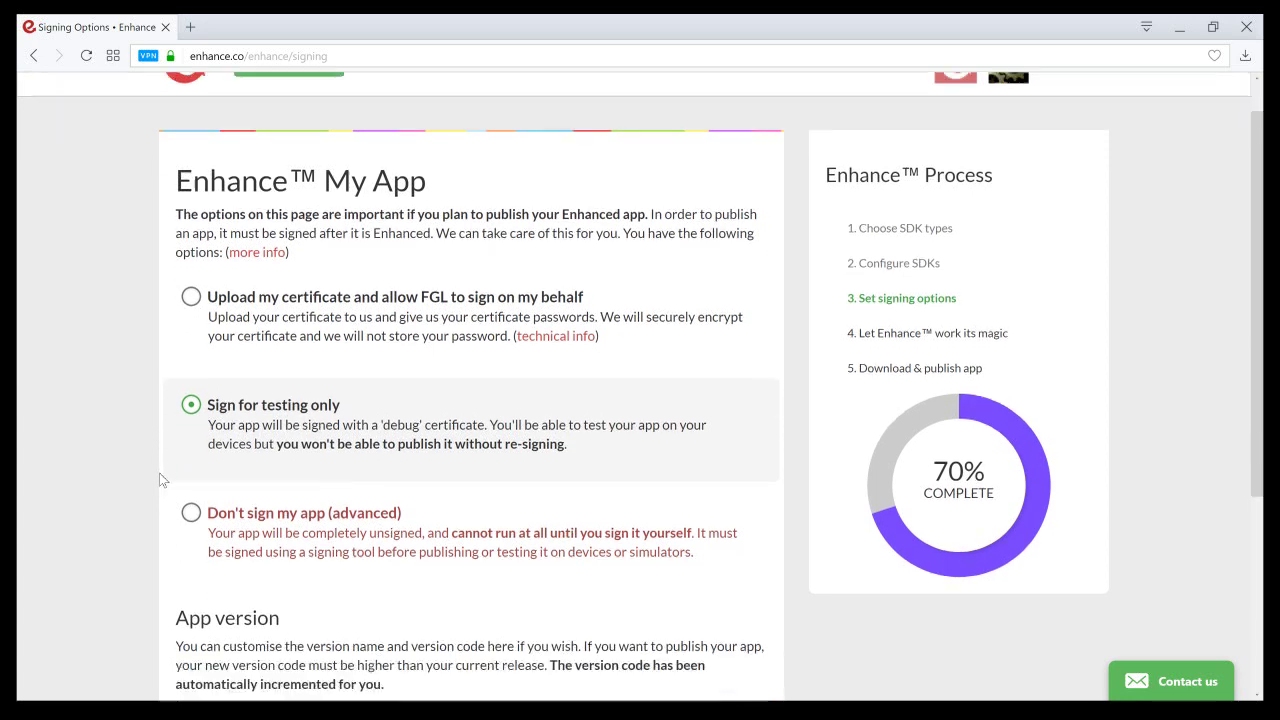
pyautogui.scroll(-3, 160, 478)
pyautogui.scroll(-2, 160, 478)
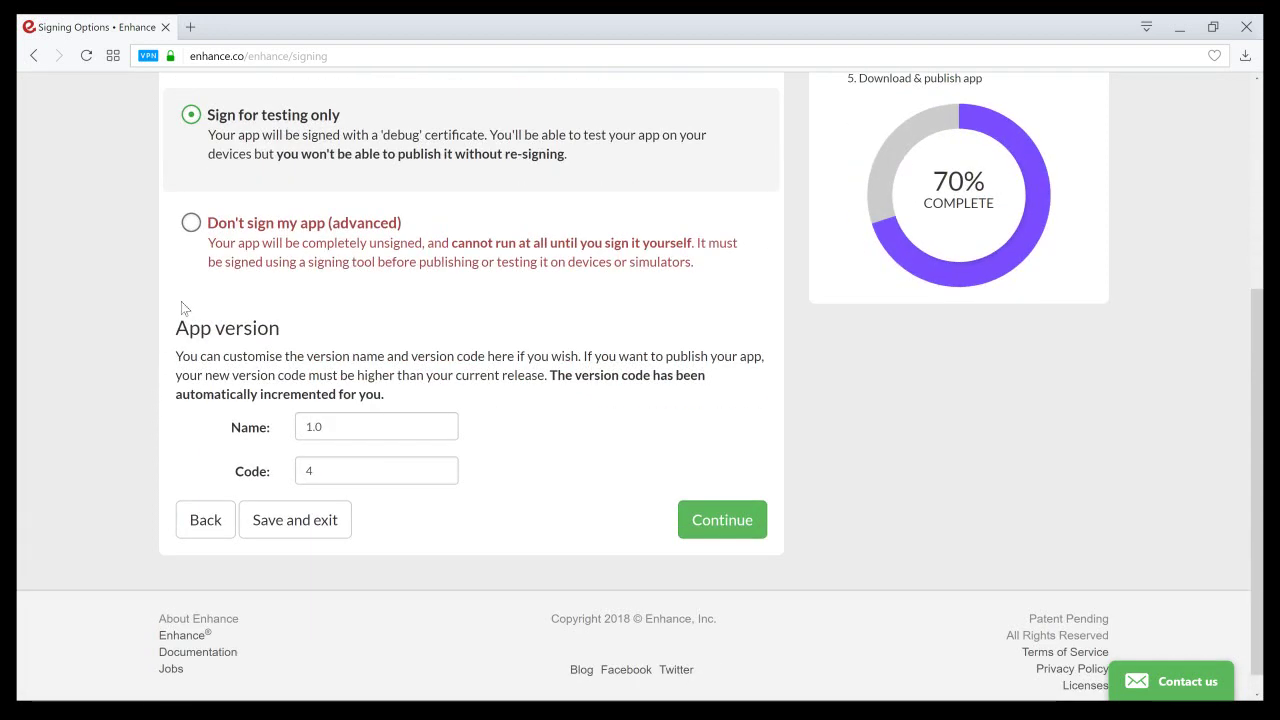
pyautogui.click(731, 522)
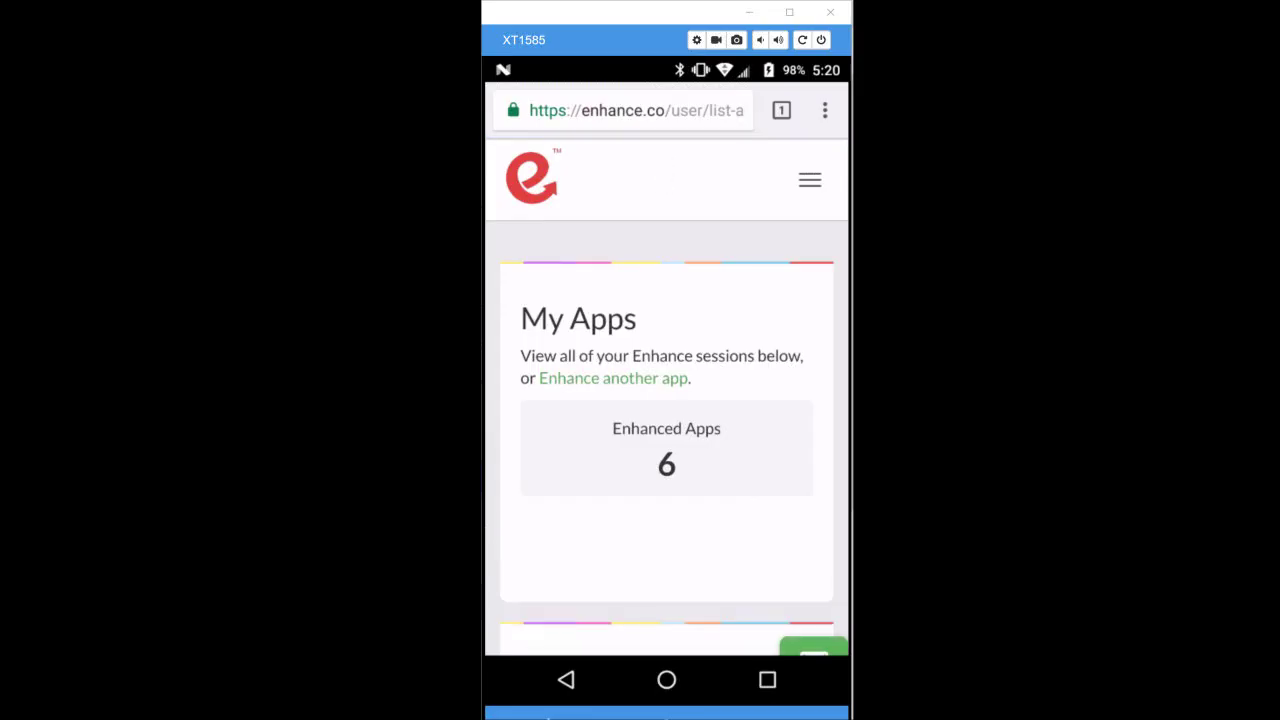
# Download the latest enhanced MyTestProject build from My Apps and install it on the phone
pyautogui.scroll(-2, 667, 368)
pyautogui.scroll(-3, 667, 368)
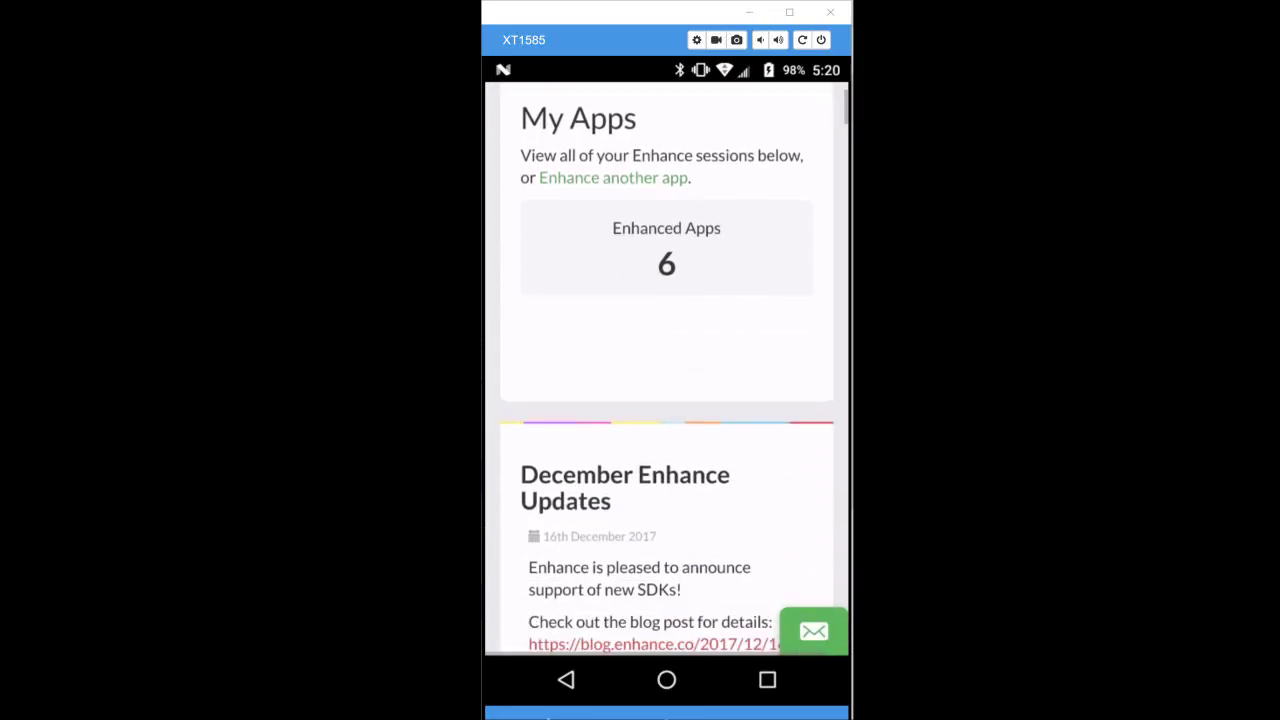
pyautogui.scroll(-3, 667, 368)
pyautogui.scroll(-1, 667, 368)
pyautogui.scroll(-1, 667, 368)
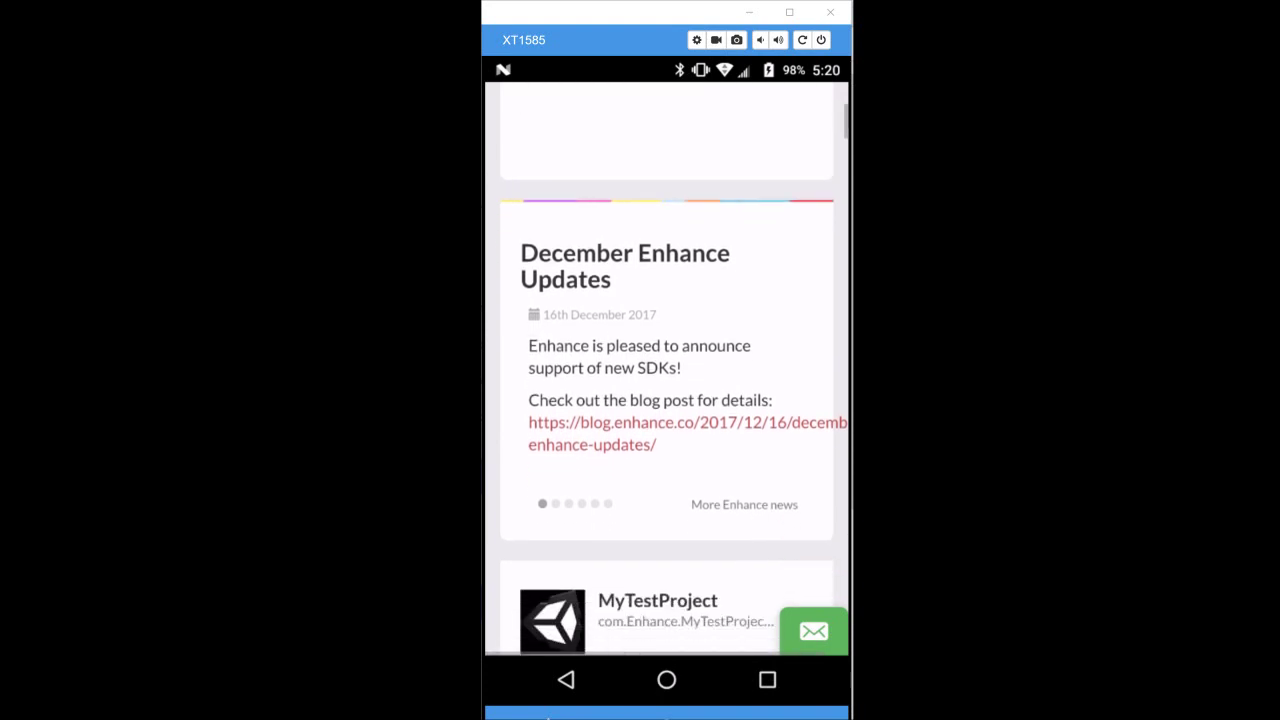
pyautogui.scroll(-2, 667, 368)
pyautogui.scroll(-3, 667, 368)
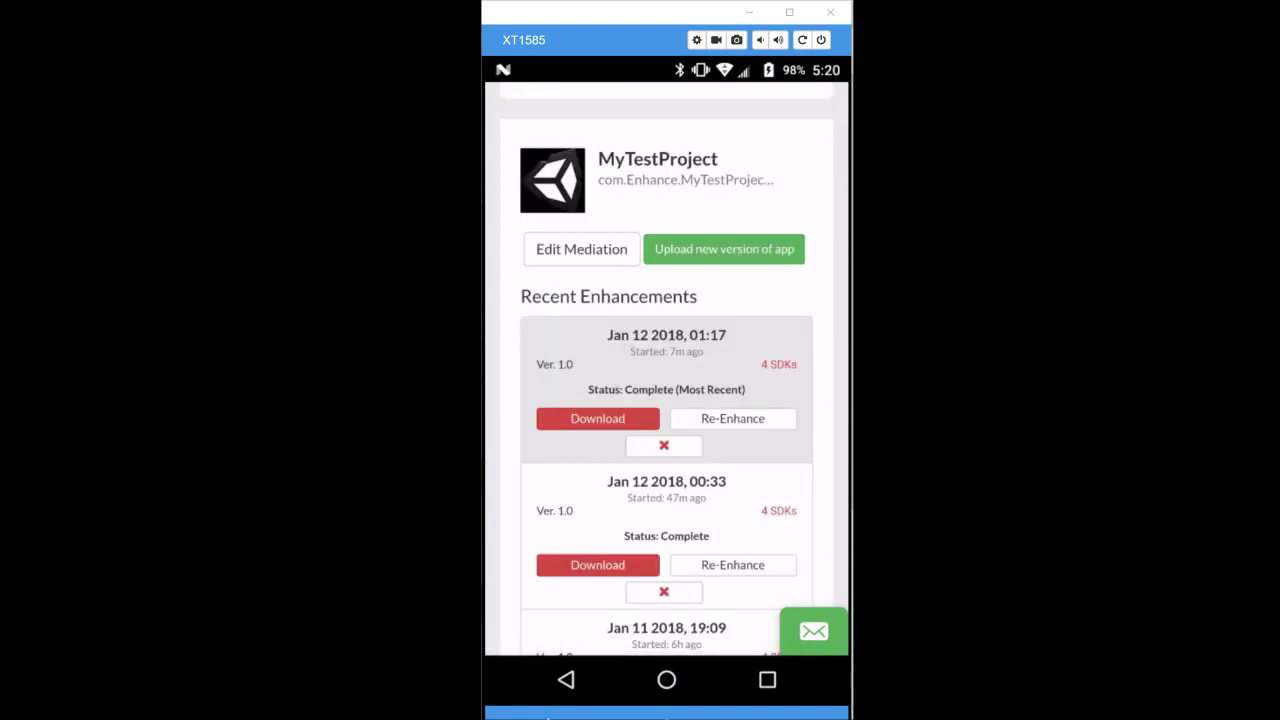
pyautogui.scroll(-1, 667, 368)
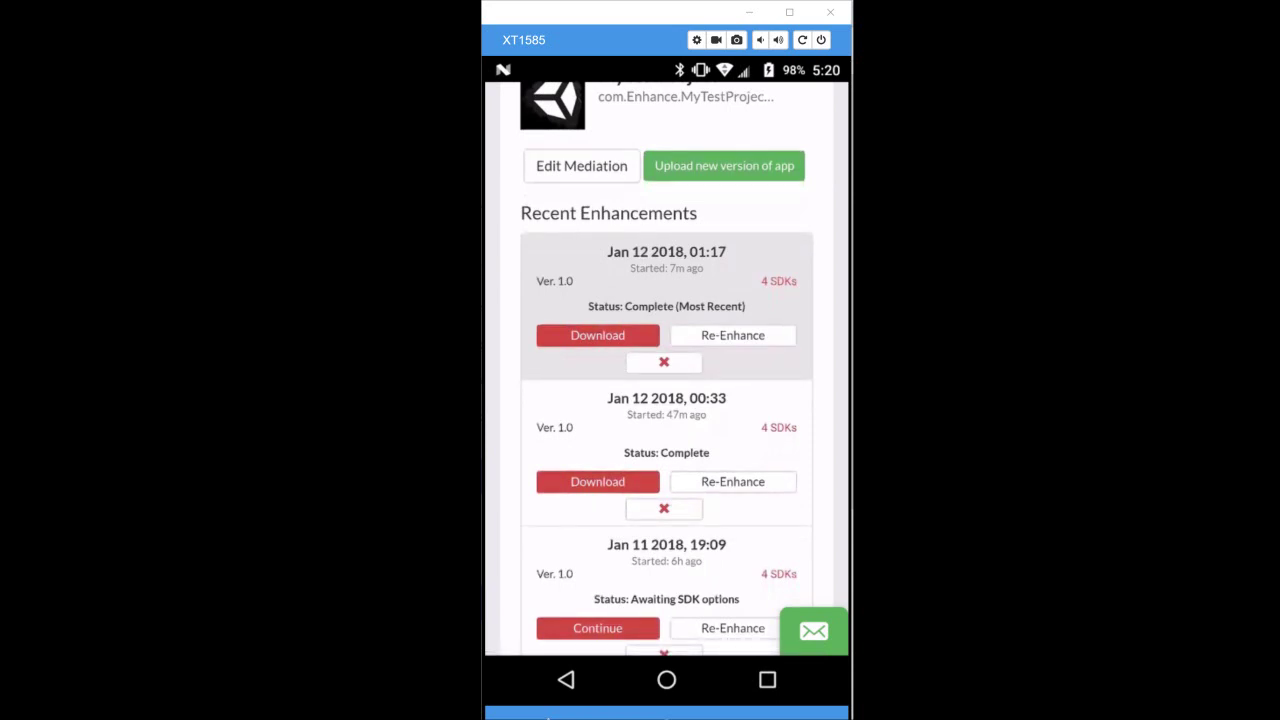
pyautogui.click(597, 335)
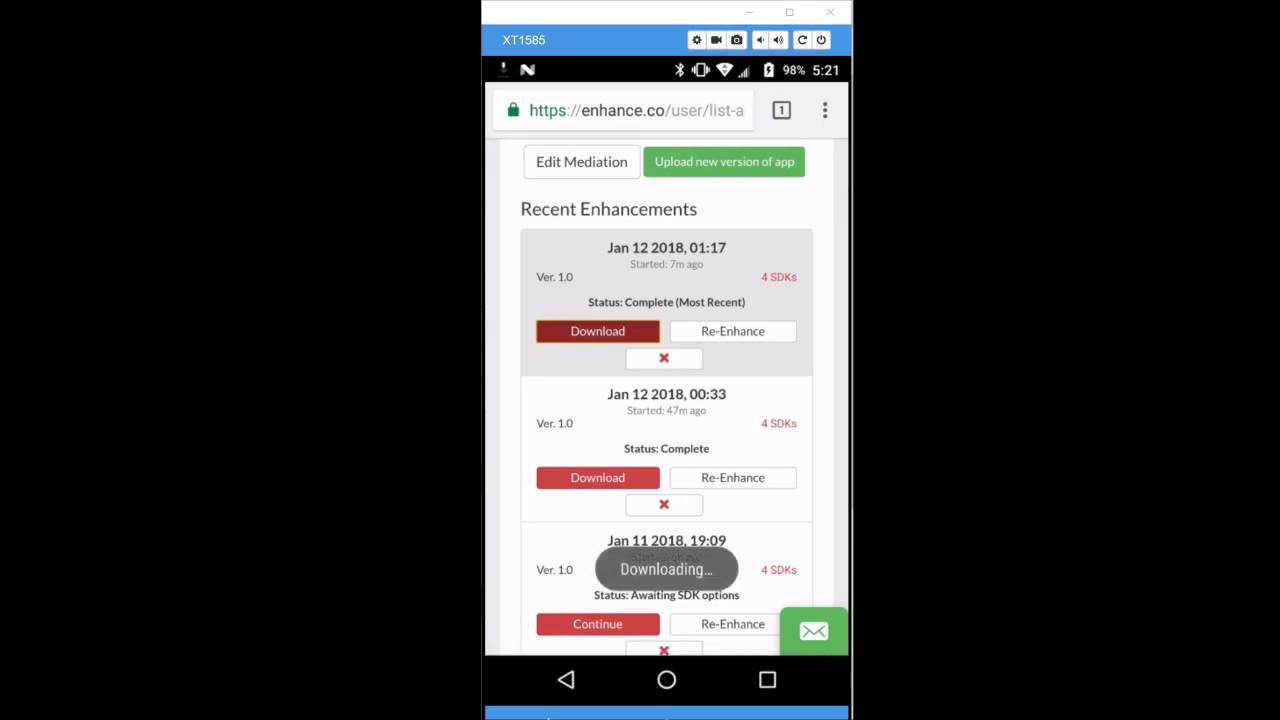
pyautogui.click(800, 623)
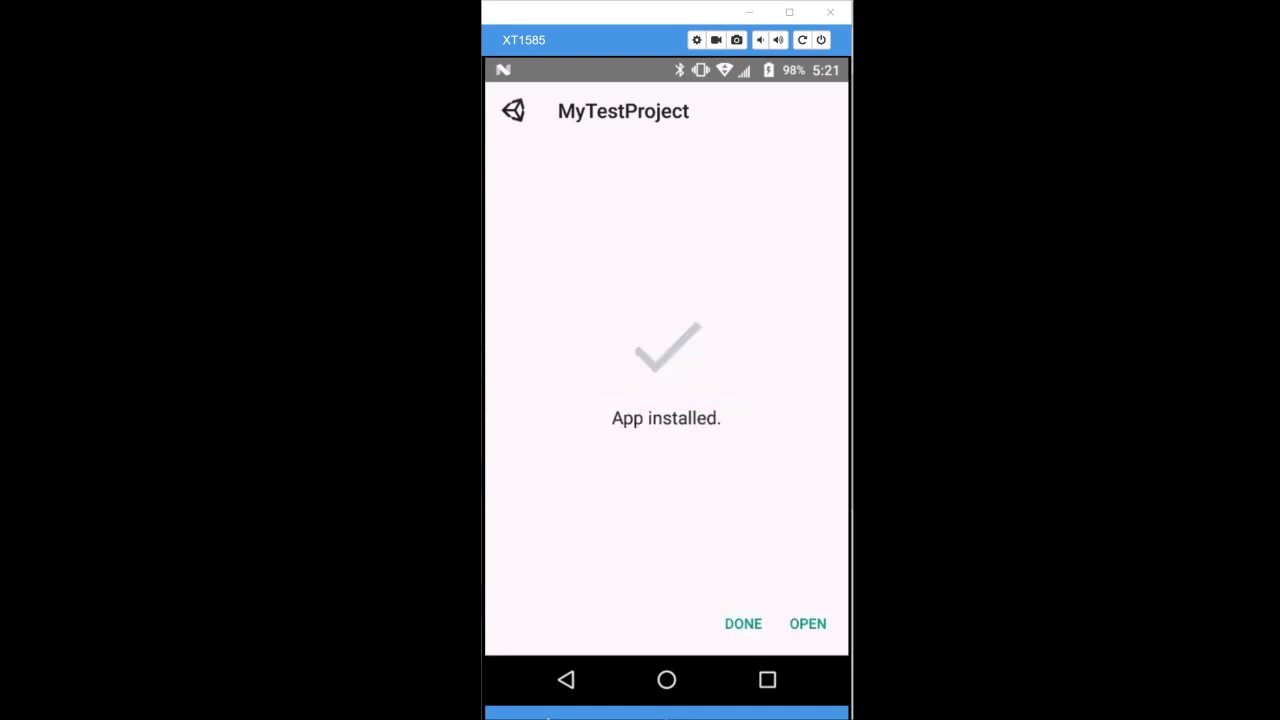
# Open MyTestProject, watch the rewarded video, and close it with CLOSE VIDEO
pyautogui.click(807, 623)
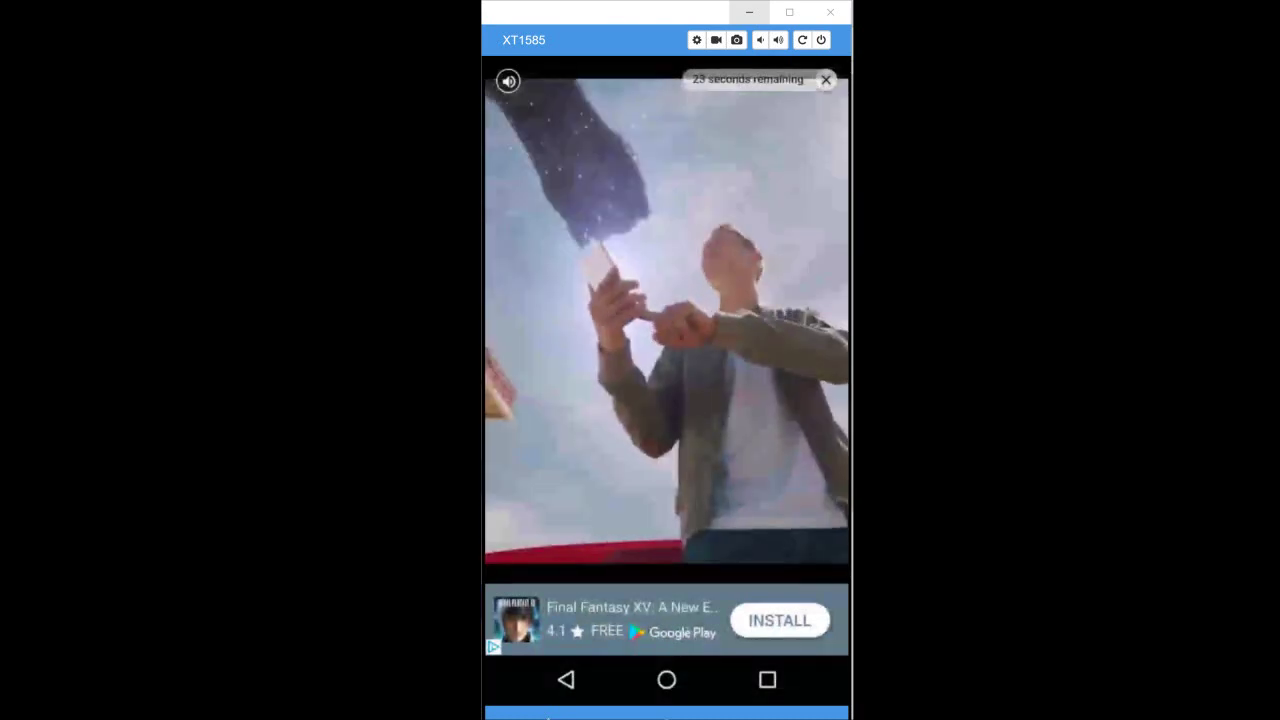
pyautogui.click(826, 79)
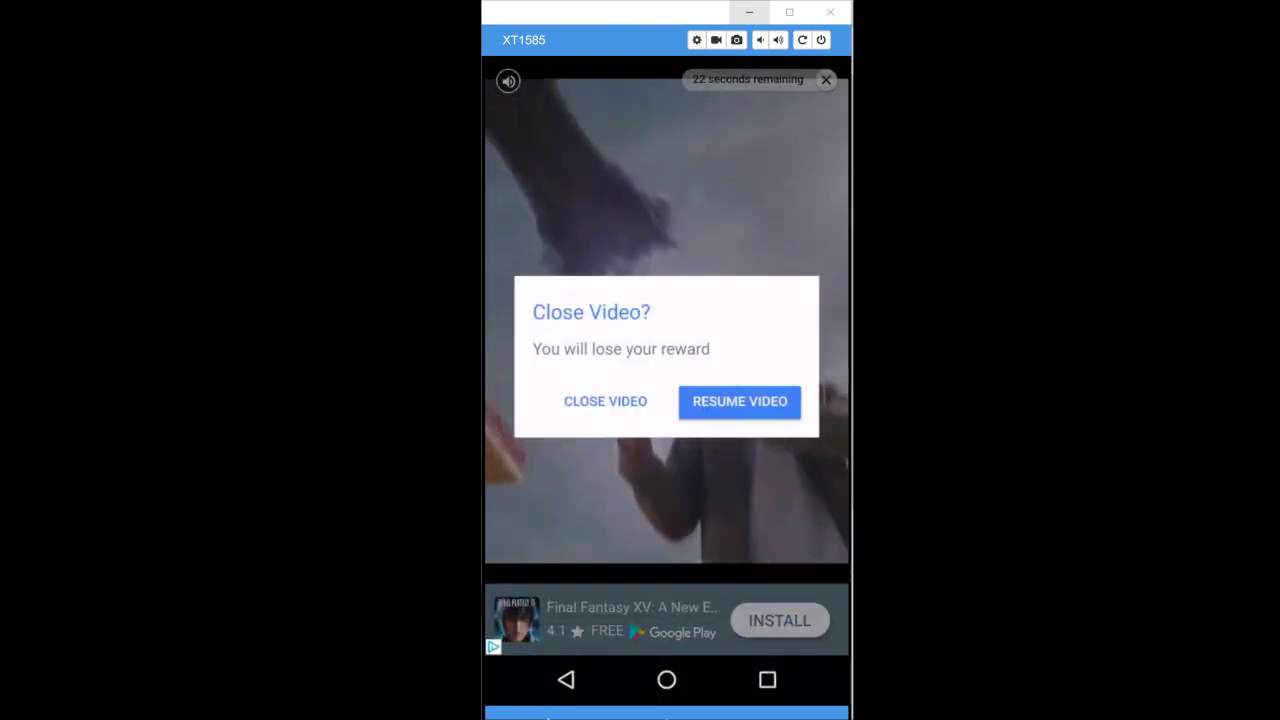
pyautogui.click(605, 401)
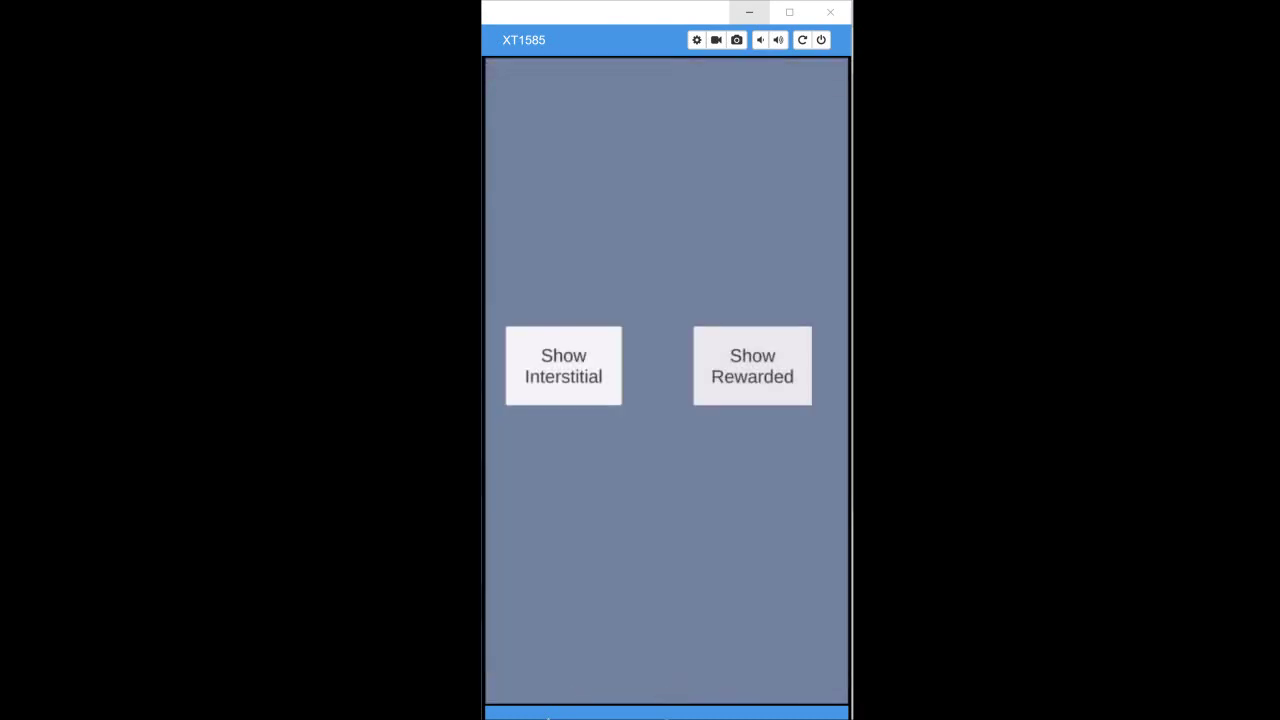